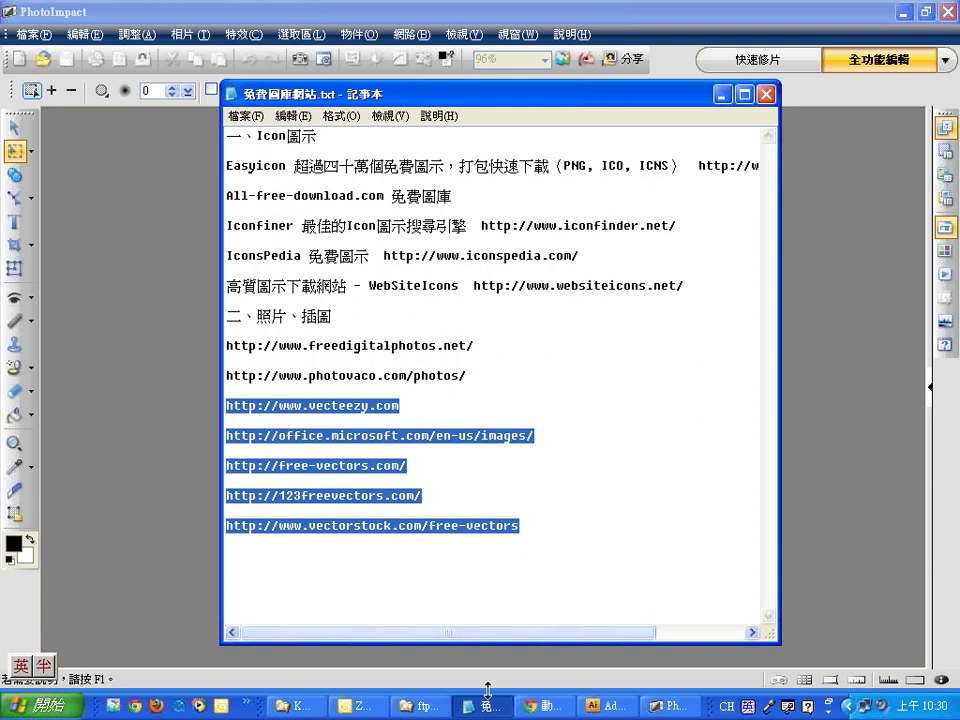
Review the Cherry Blossoms Vector download page on Vecteezy in Chrome, and the local KHQY_Designs_Cherry_Blossoms_ai folder holding its files
click(548, 706)
click(118, 13)
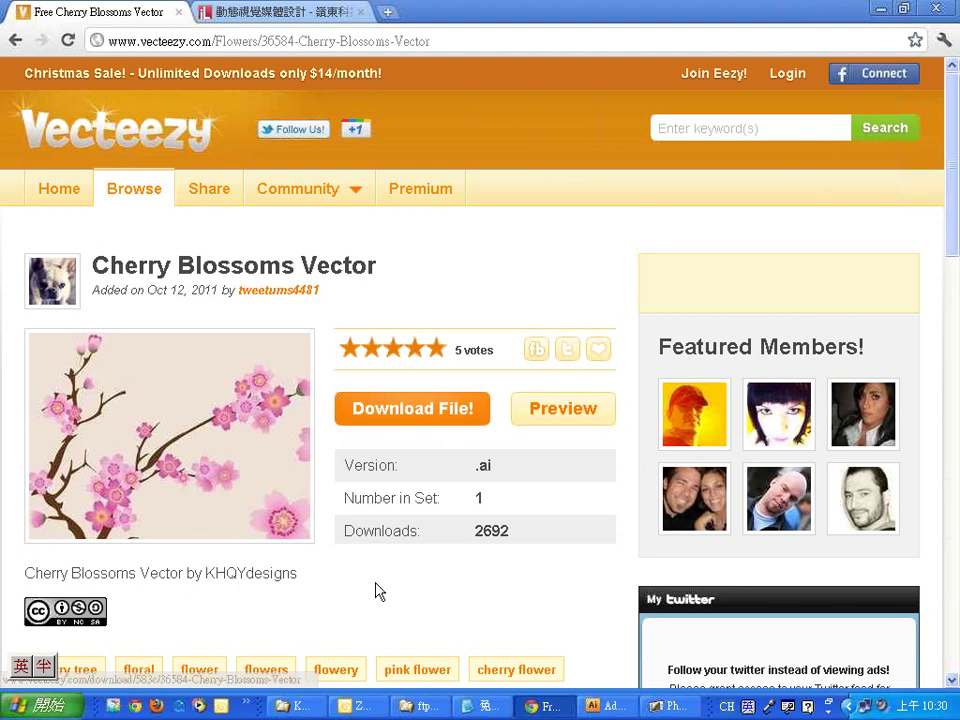
click(300, 707)
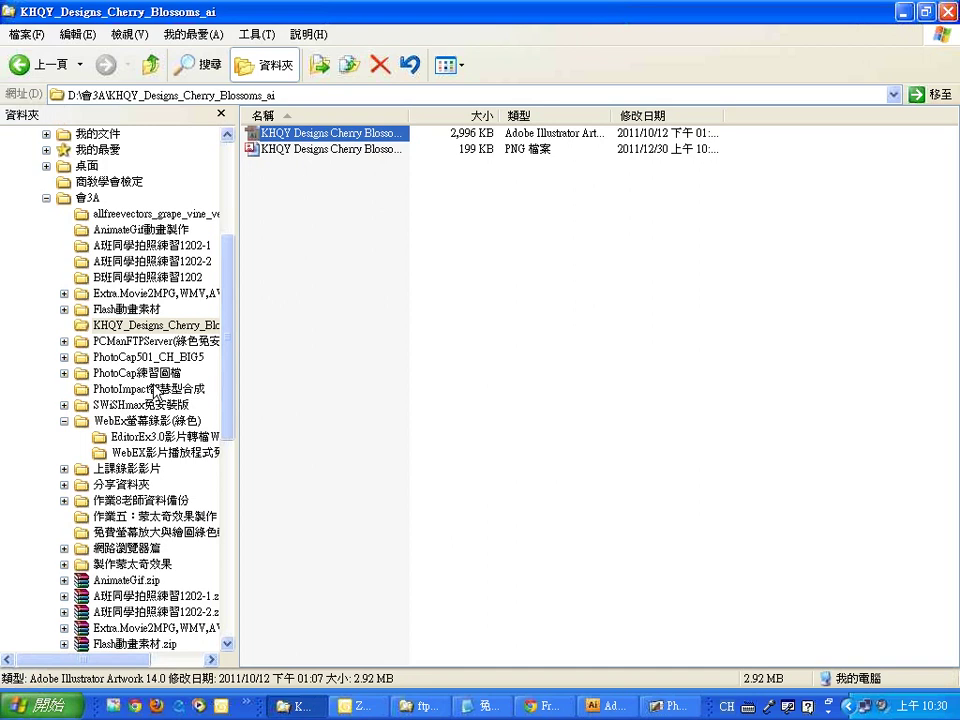
Locate Adobe Illustrator CS4 among the installed programs, in the Adobe Design Premium CS4 group
key(super)
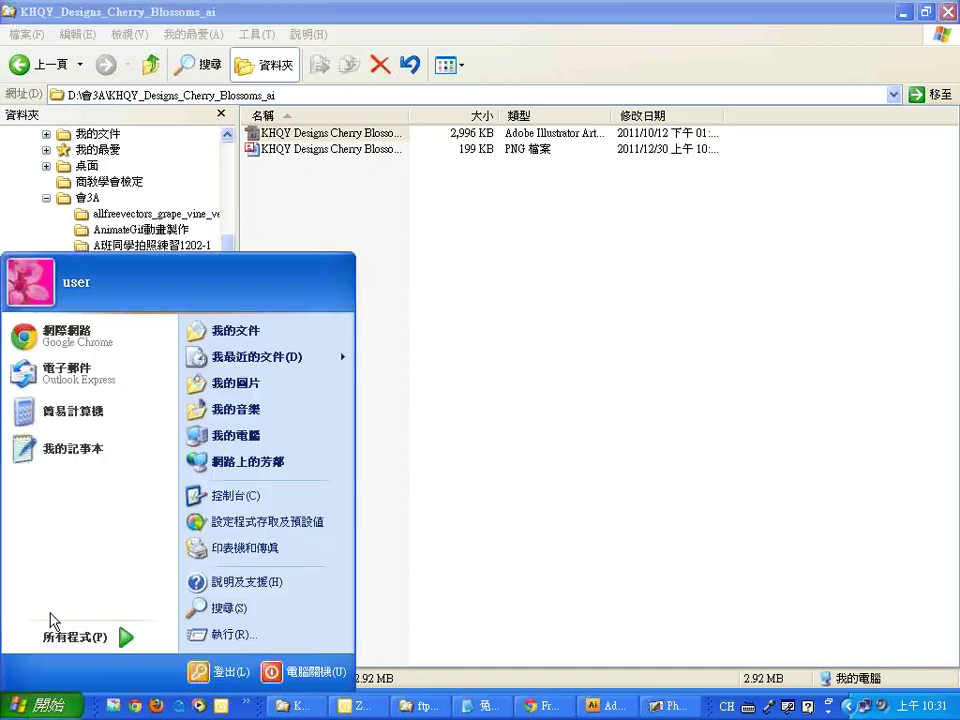
mouse_move(60, 636)
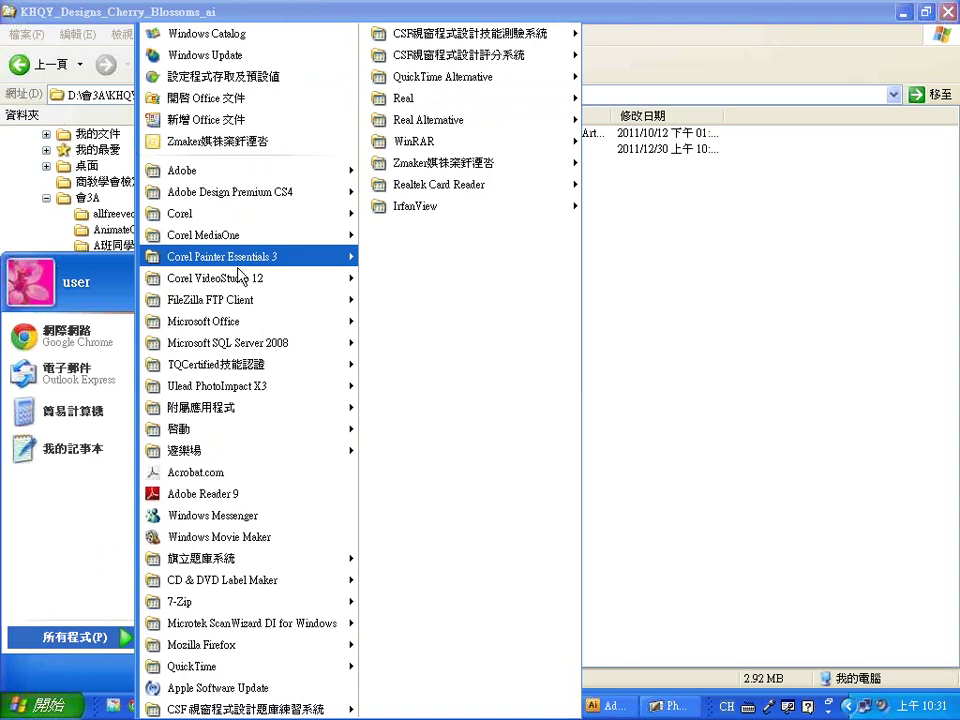
mouse_move(250, 191)
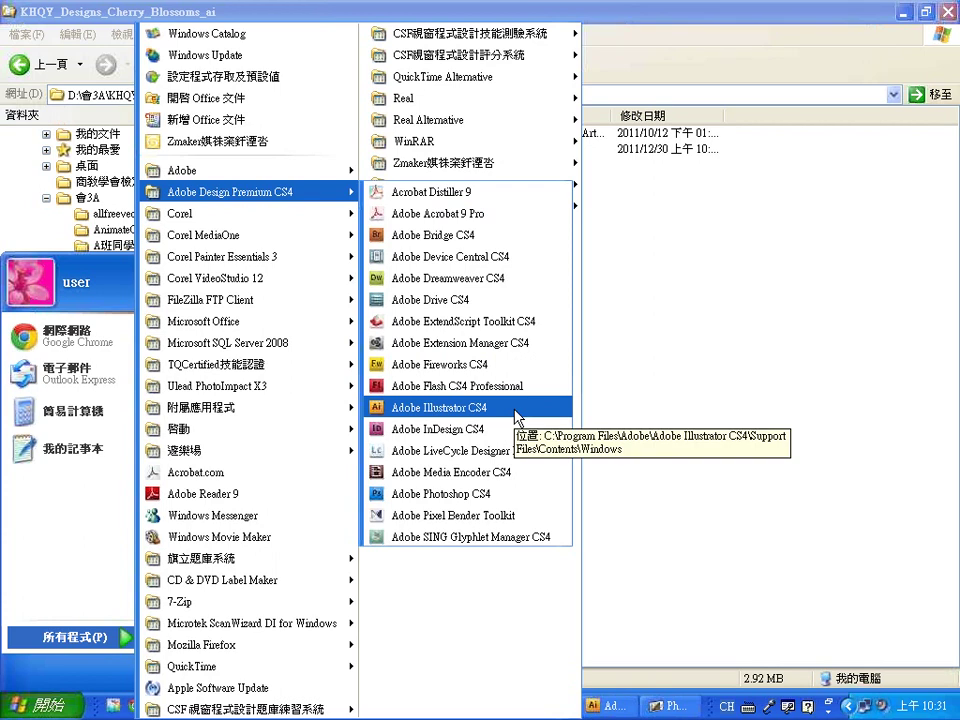
Switch to Illustrator, make the Layers panel taller, and revert KHQY Designs Cherry Blossoms.ai to its saved version
click(612, 712)
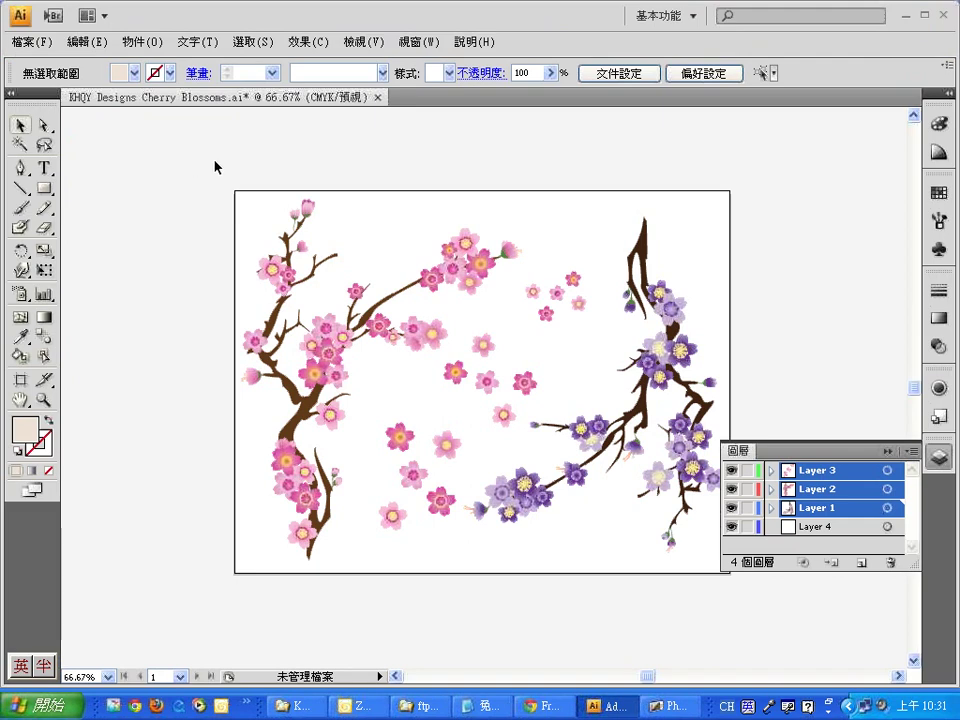
drag(842, 441, 820, 372)
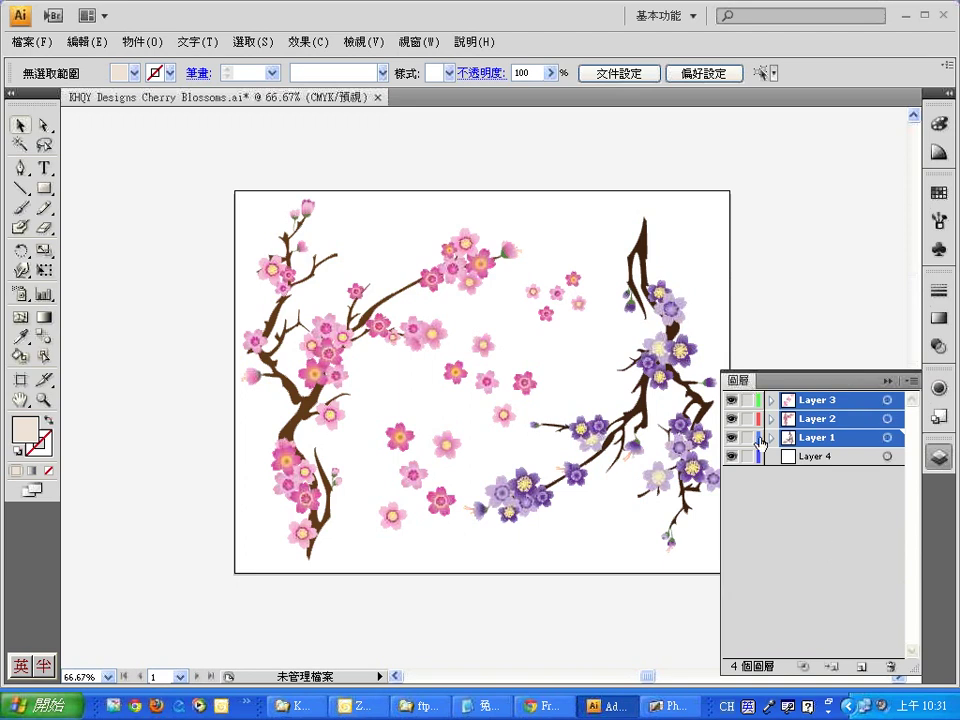
click(38, 42)
click(75, 317)
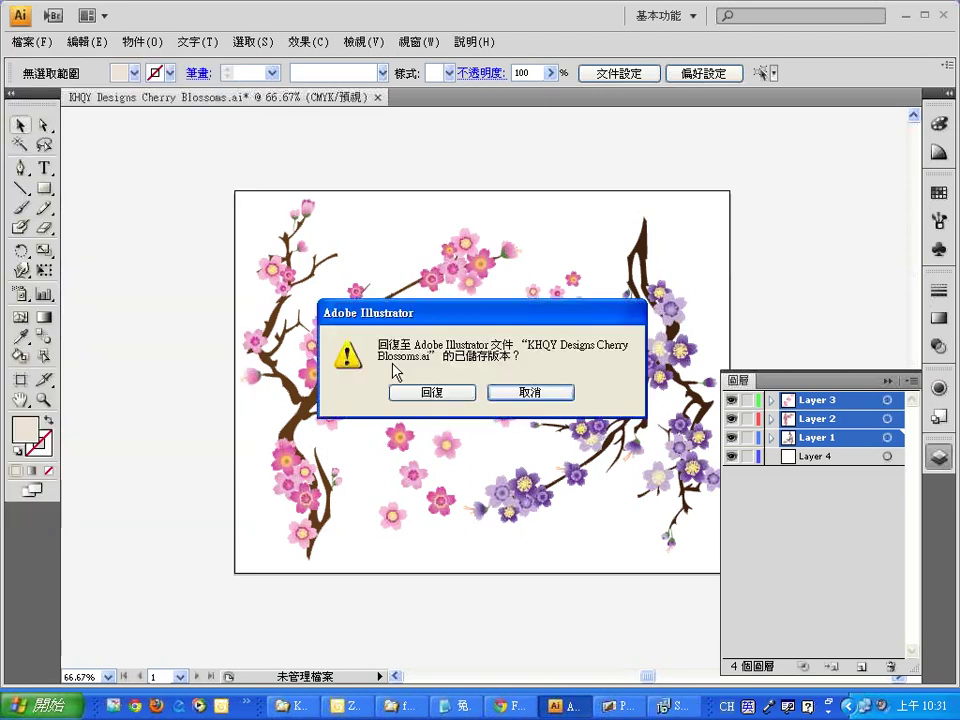
click(425, 393)
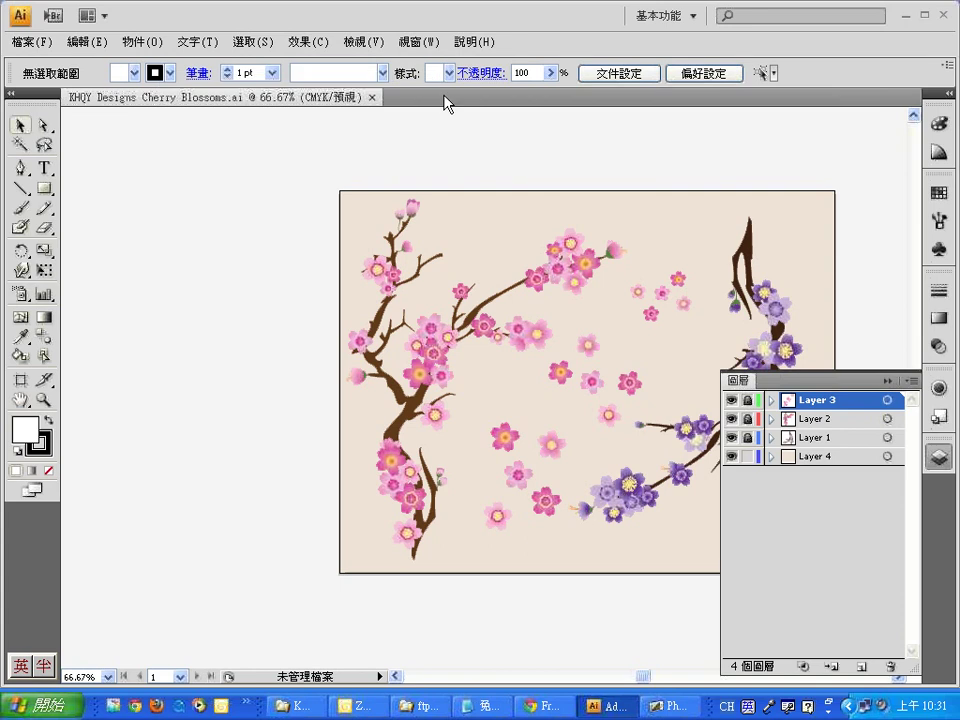
Unlock Layer 3, Layer 2 and Layer 1, and delete the beige background rectangle on Layer 4
click(415, 46)
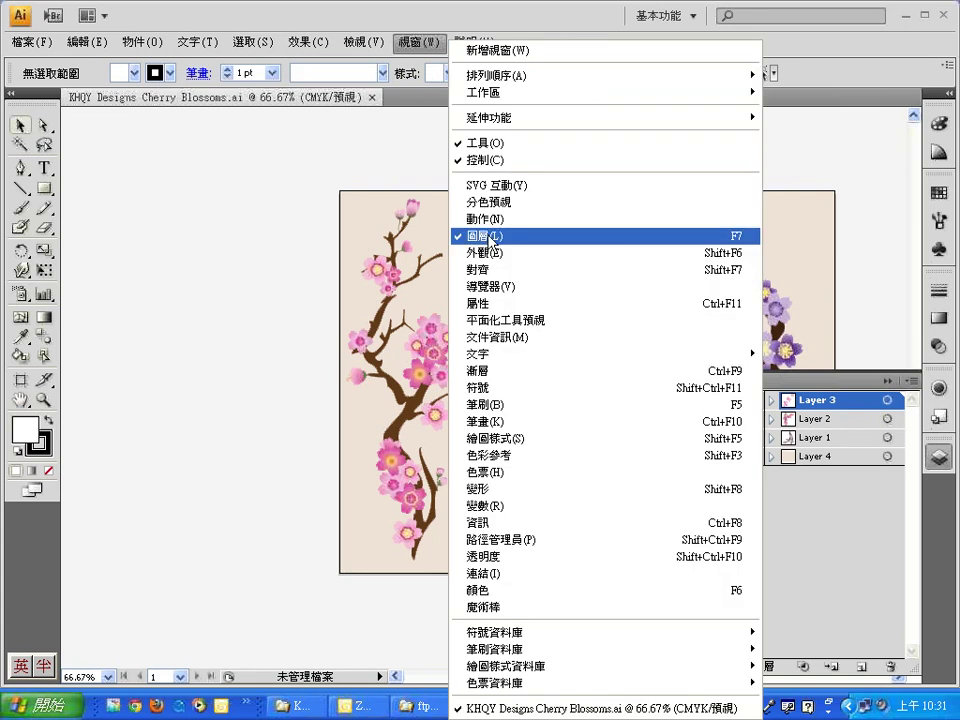
click(546, 8)
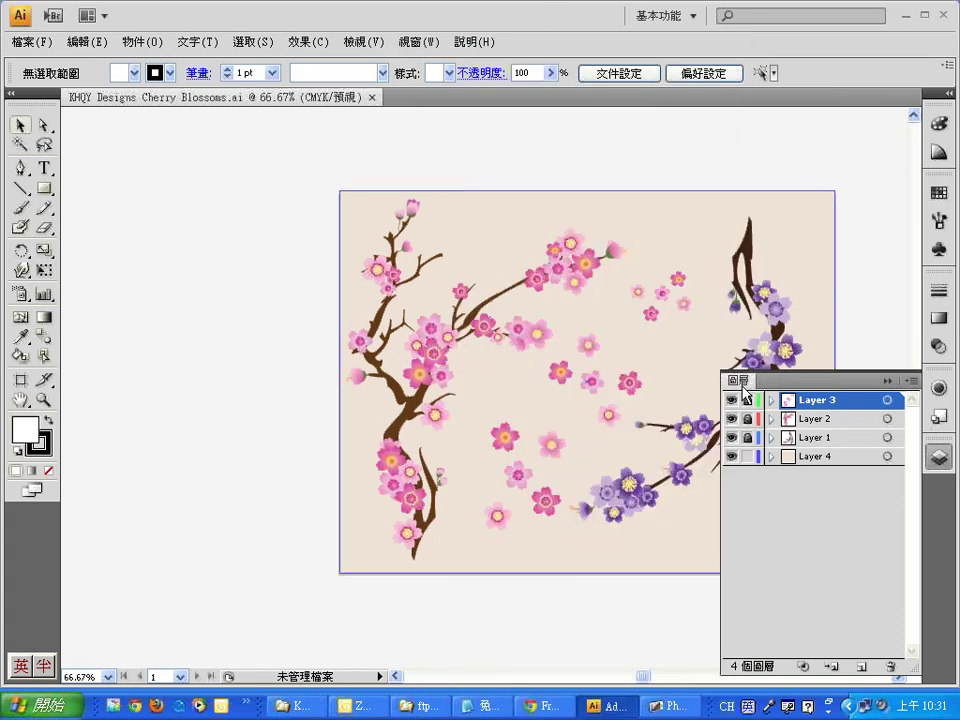
drag(746, 401, 748, 457)
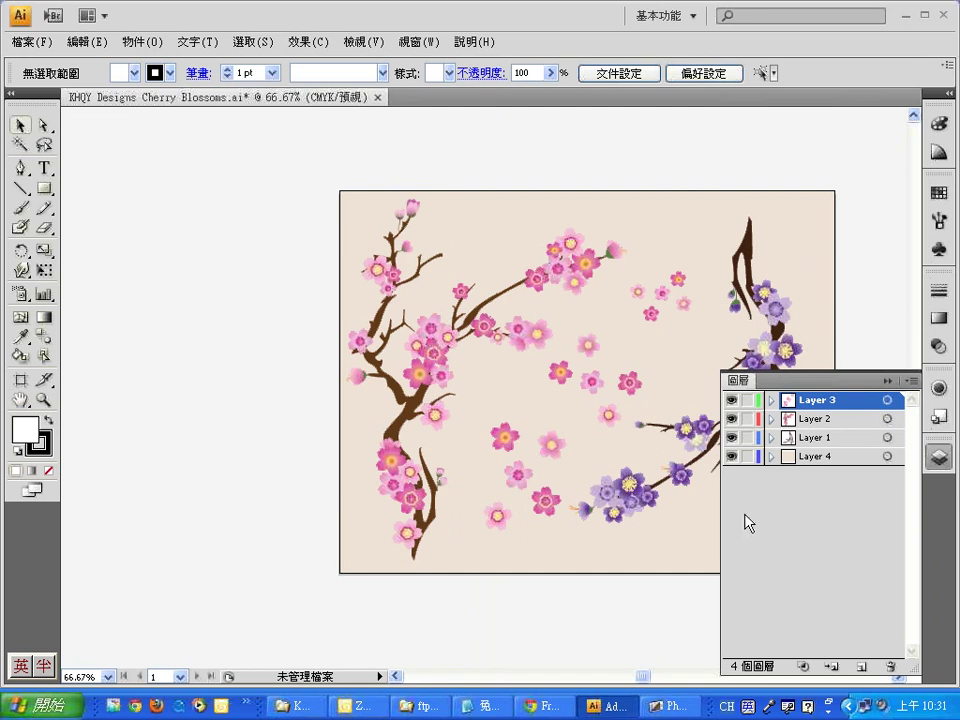
click(530, 217)
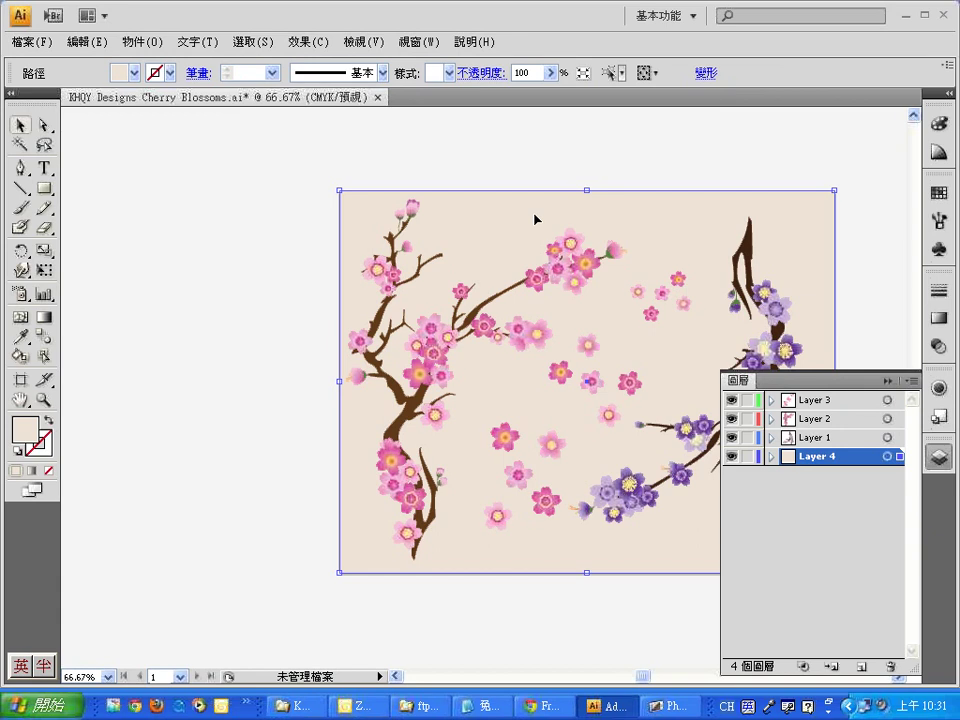
key(Delete)
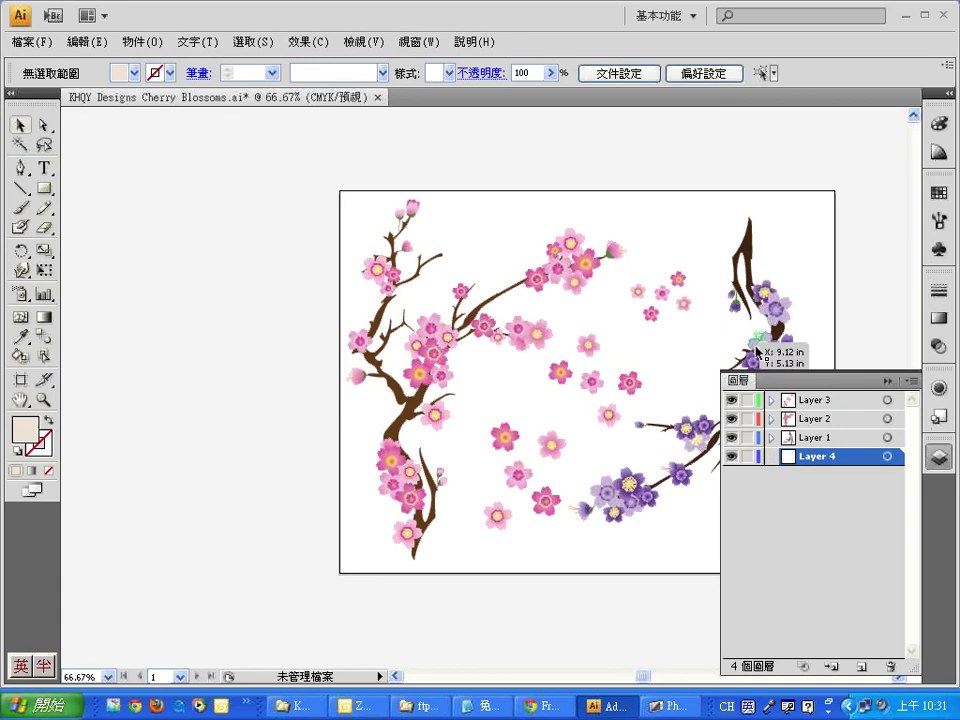
Select Layer 3 through Layer 1 and try to export the artwork in PNG format as KHQY Designs Cherry Blossoms1.png
click(805, 402)
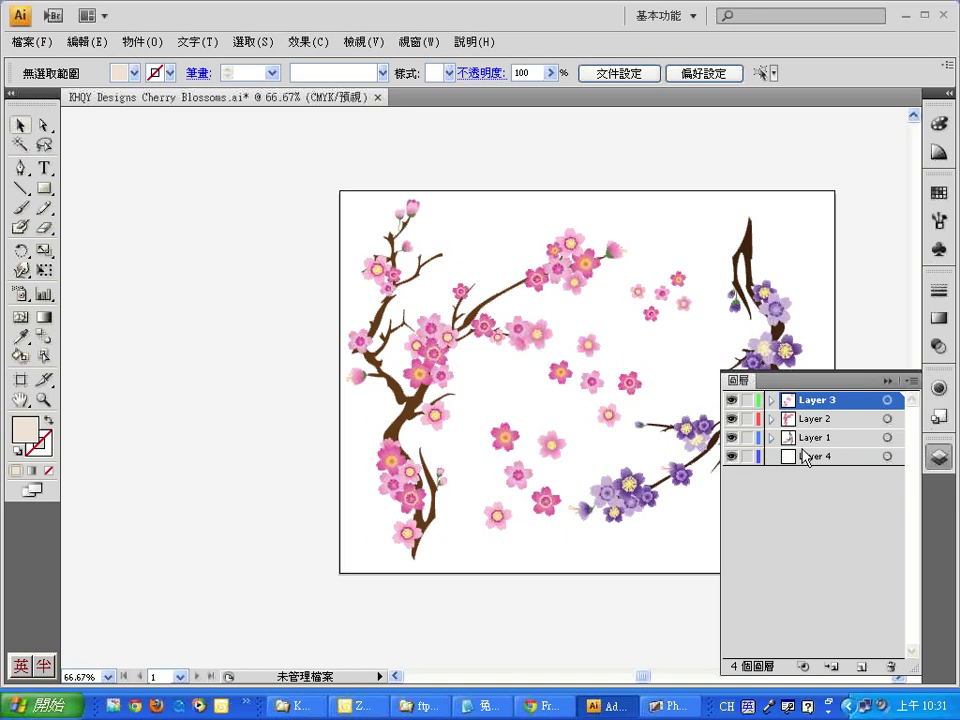
shift+click(807, 440)
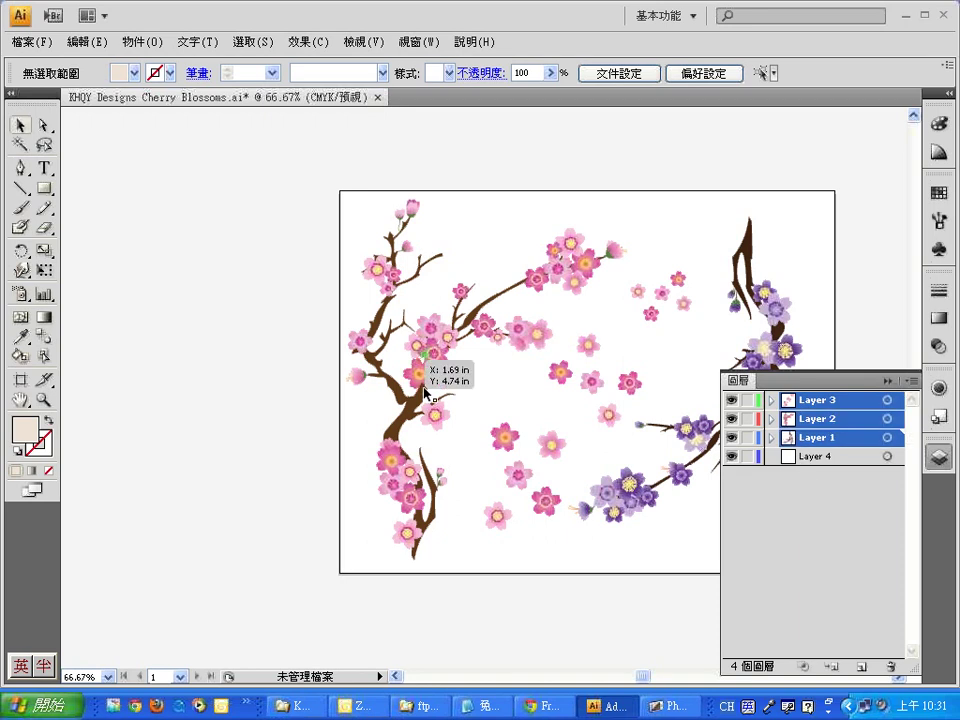
click(32, 45)
mouse_move(85, 42)
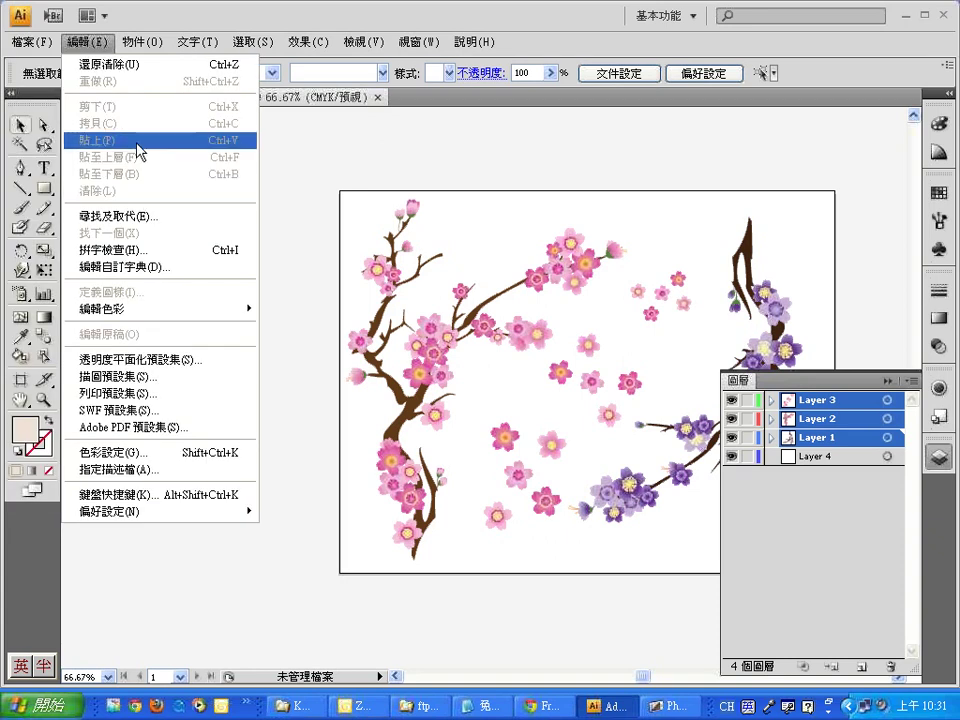
mouse_move(30, 42)
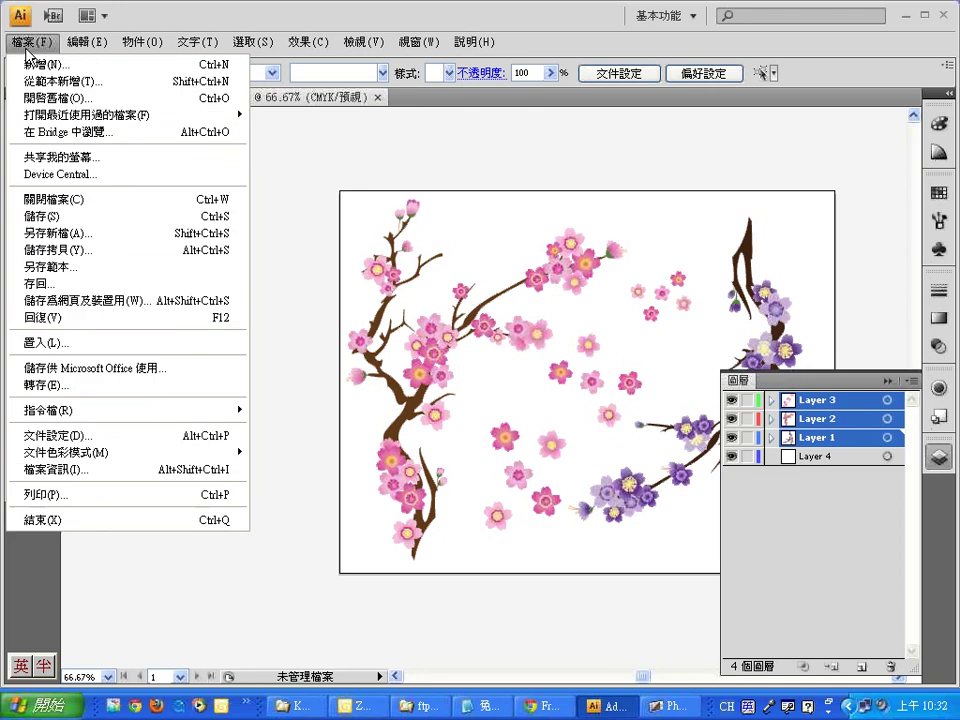
click(86, 396)
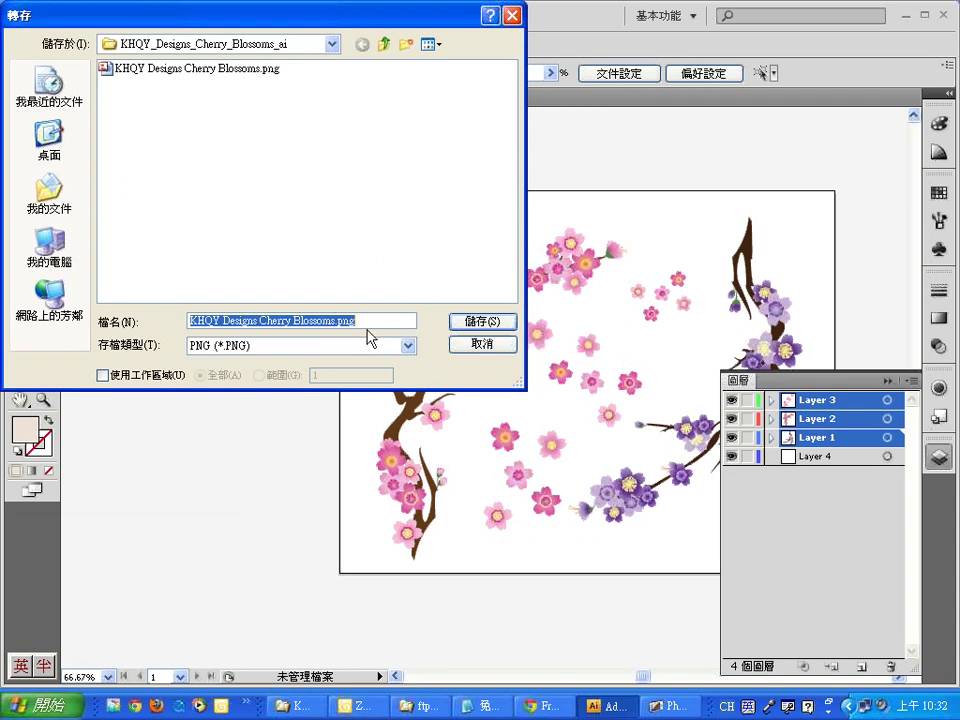
click(337, 320)
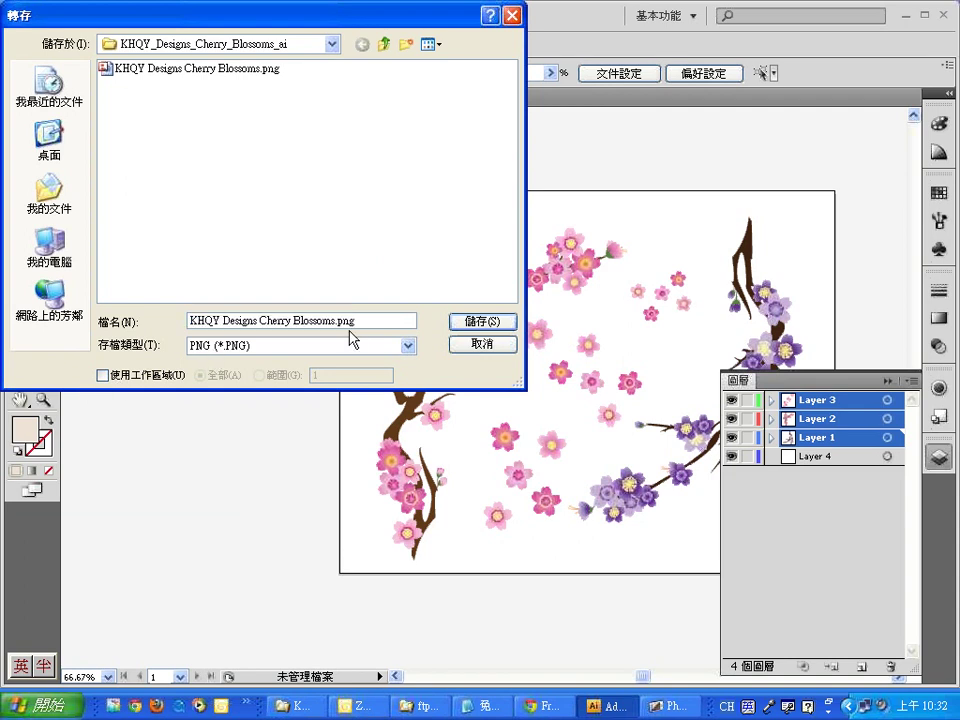
text(1)
key(Return)
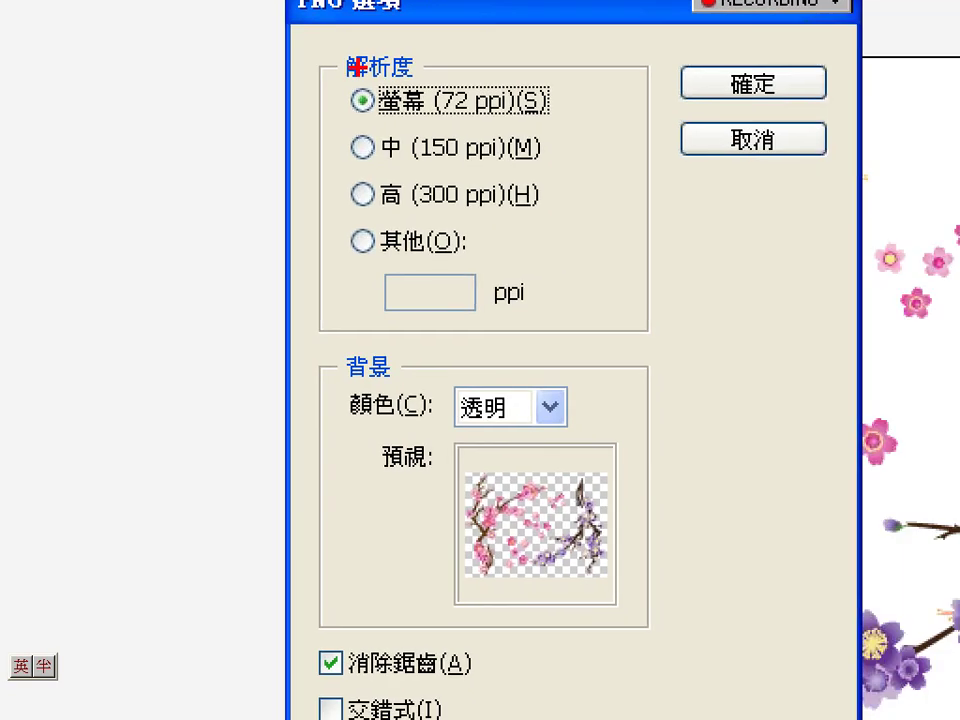
Examine the 72 ppi screen resolution and transparent background settings in the PNG options, and cancel the export
drag(329, 126, 570, 123)
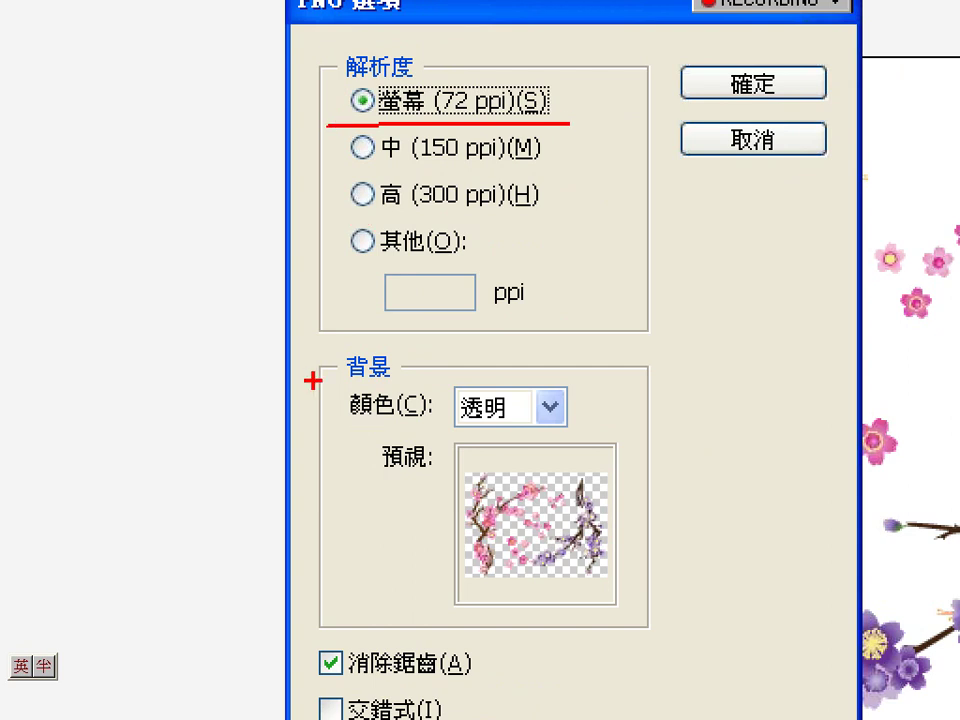
drag(313, 380, 346, 350)
drag(512, 436, 485, 342)
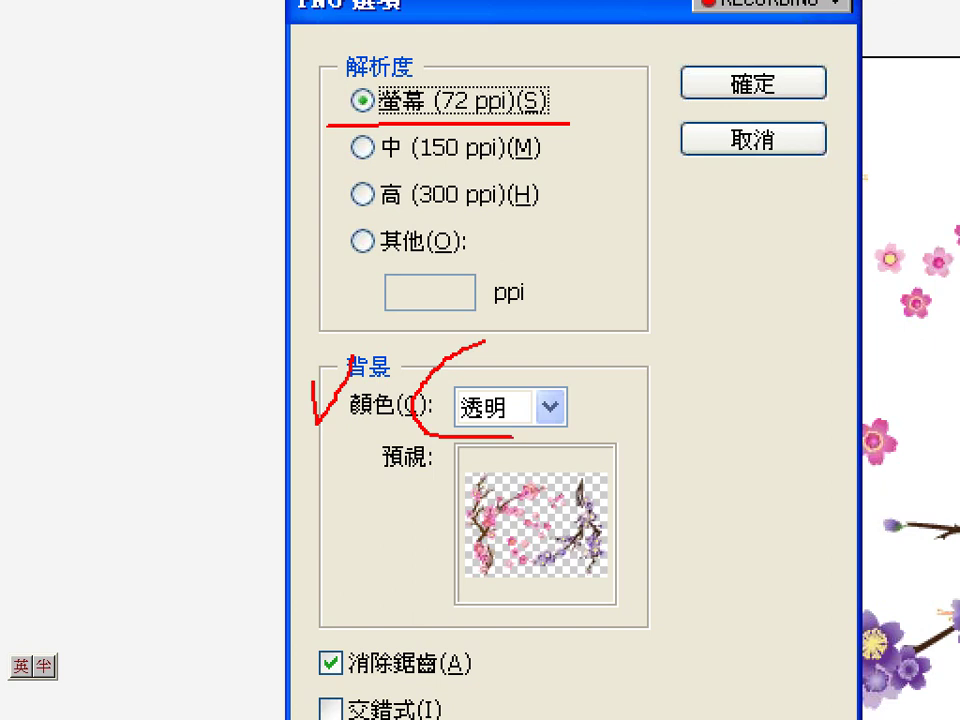
drag(486, 342, 463, 457)
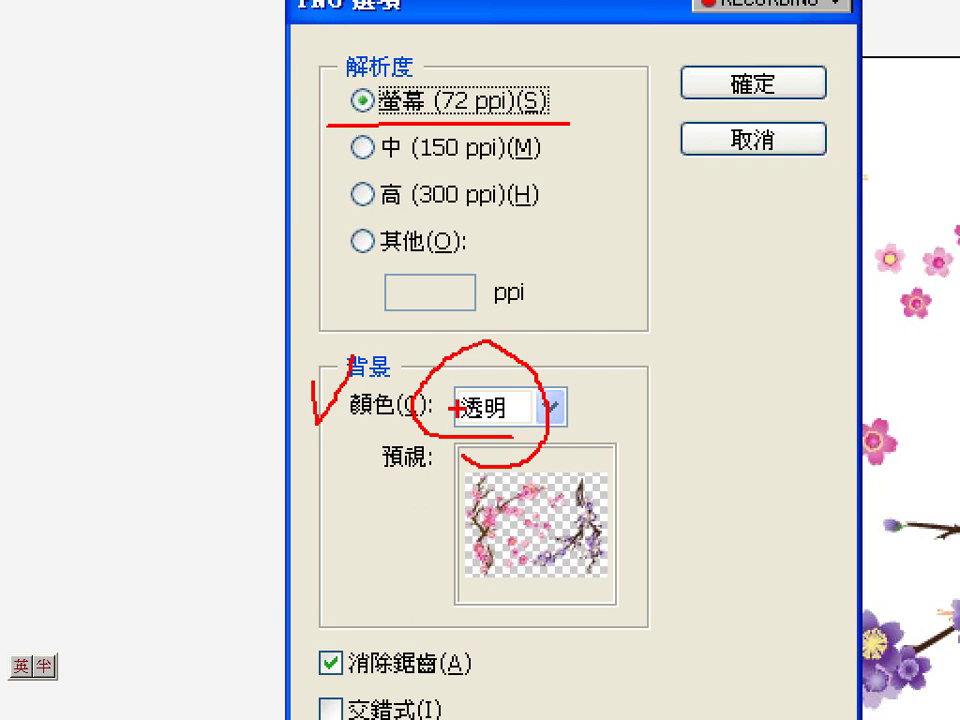
key(Escape)
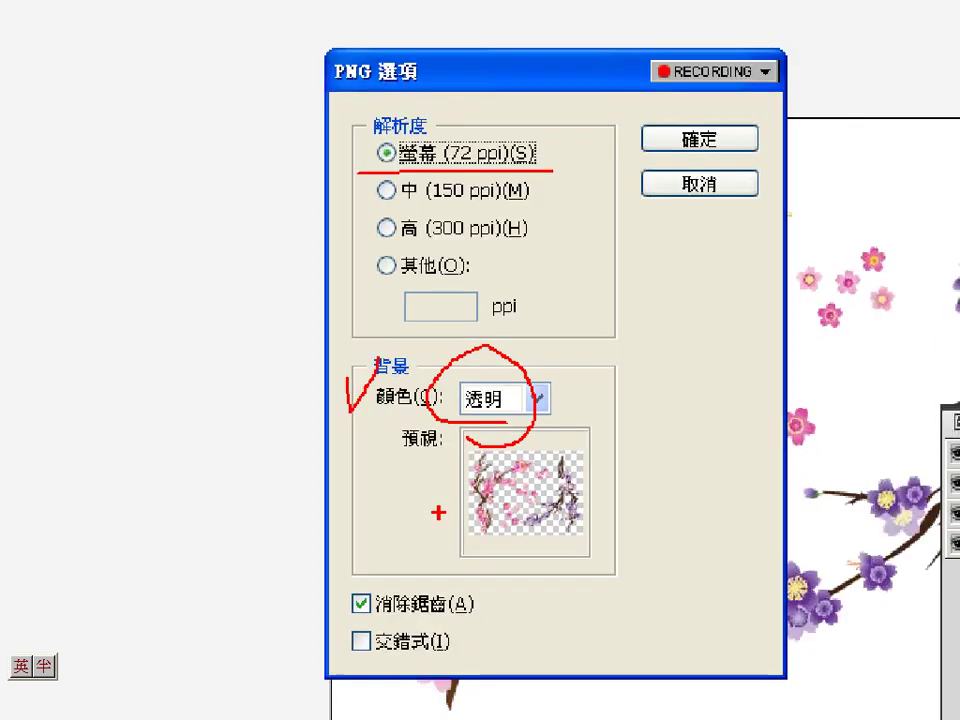
click(570, 238)
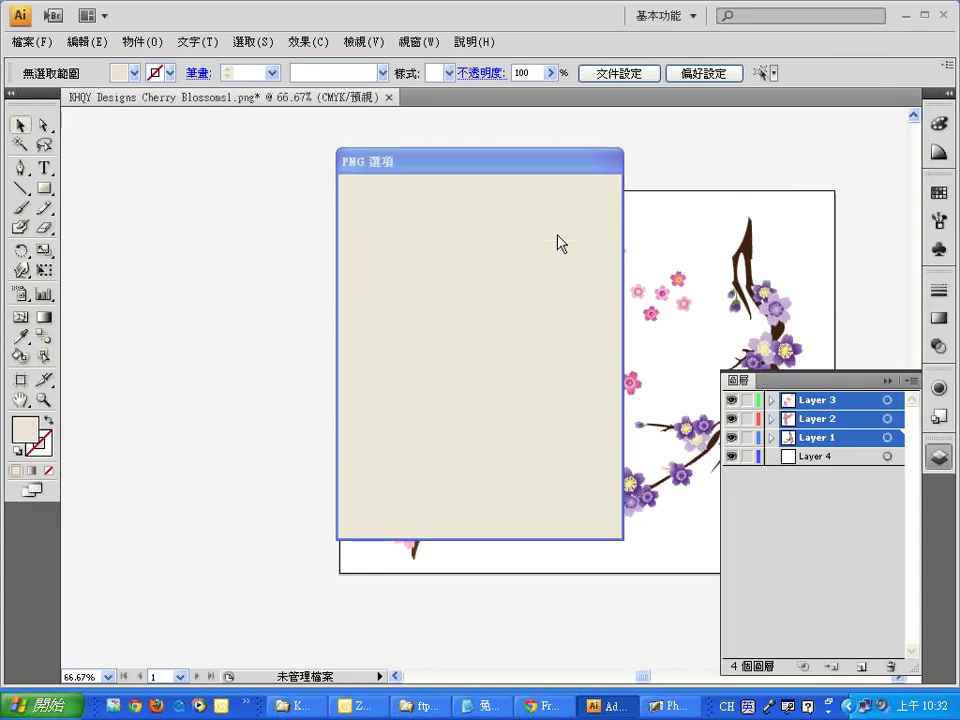
Switch to PhotoImpact and create a new white image of 950 x 650 pixels at 72 pixels per inch
click(668, 705)
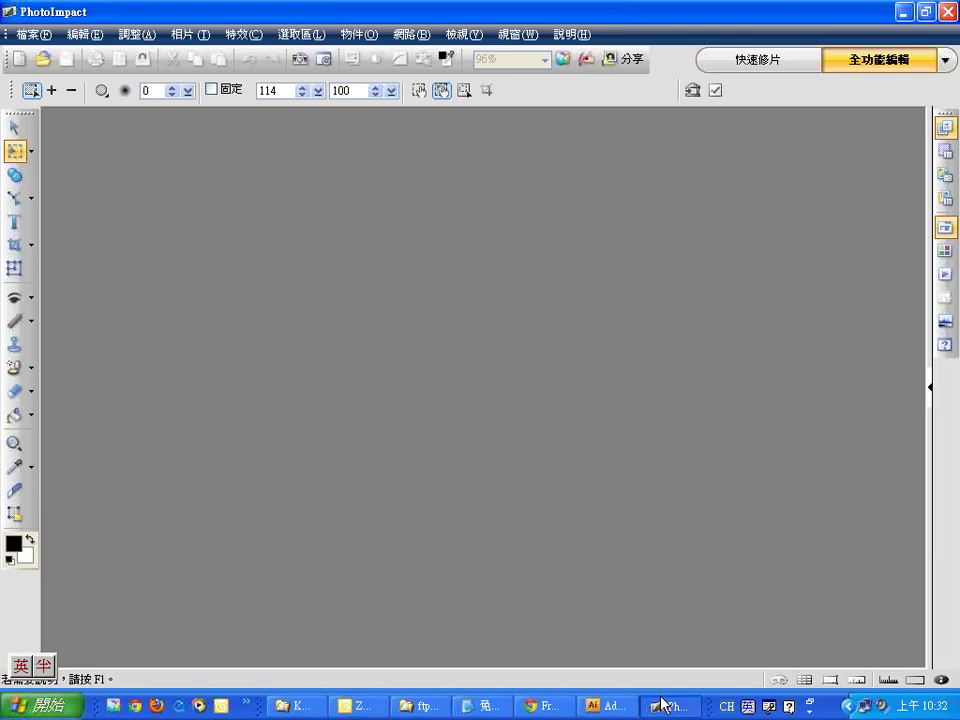
click(19, 58)
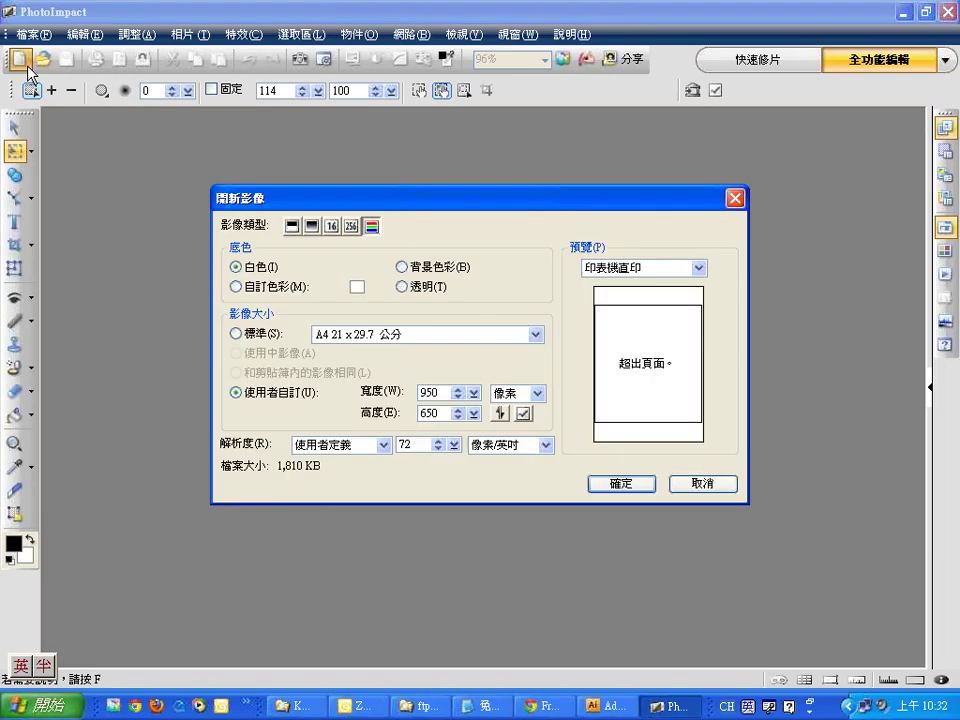
click(609, 484)
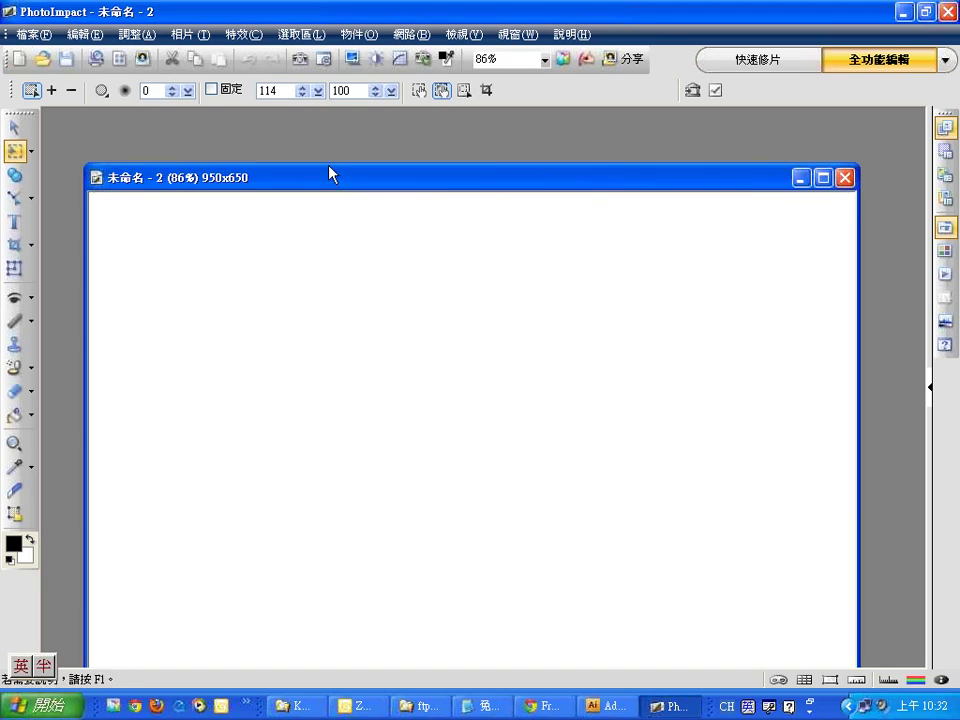
Open KHQY Designs Cherry Blossoms.png from the KHQY_Designs_Cherry_Blossoms_ai folder
click(43, 58)
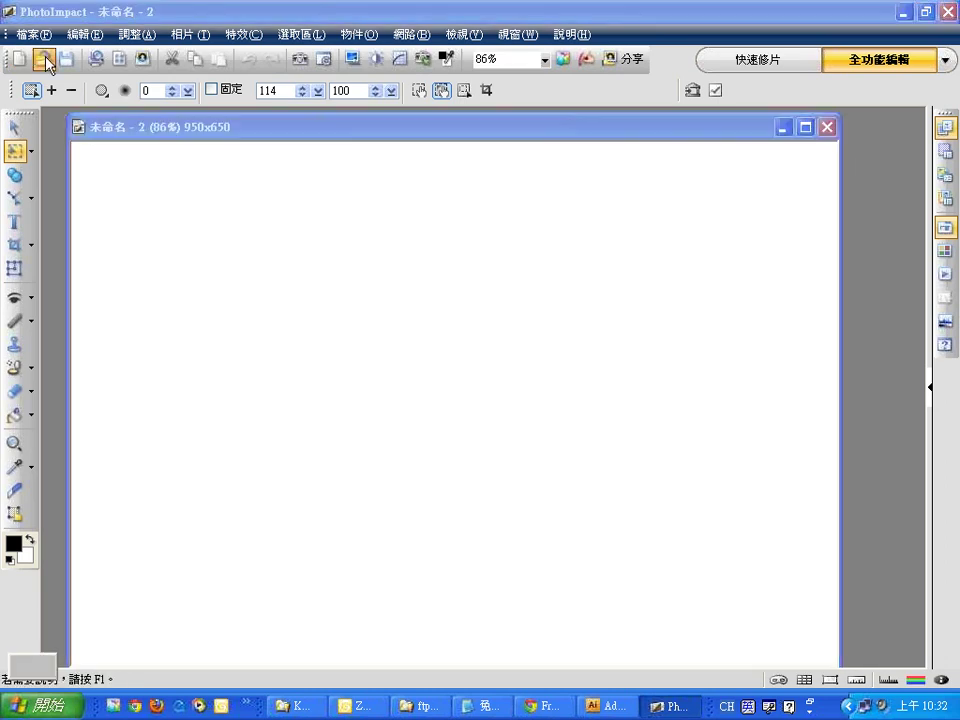
click(400, 185)
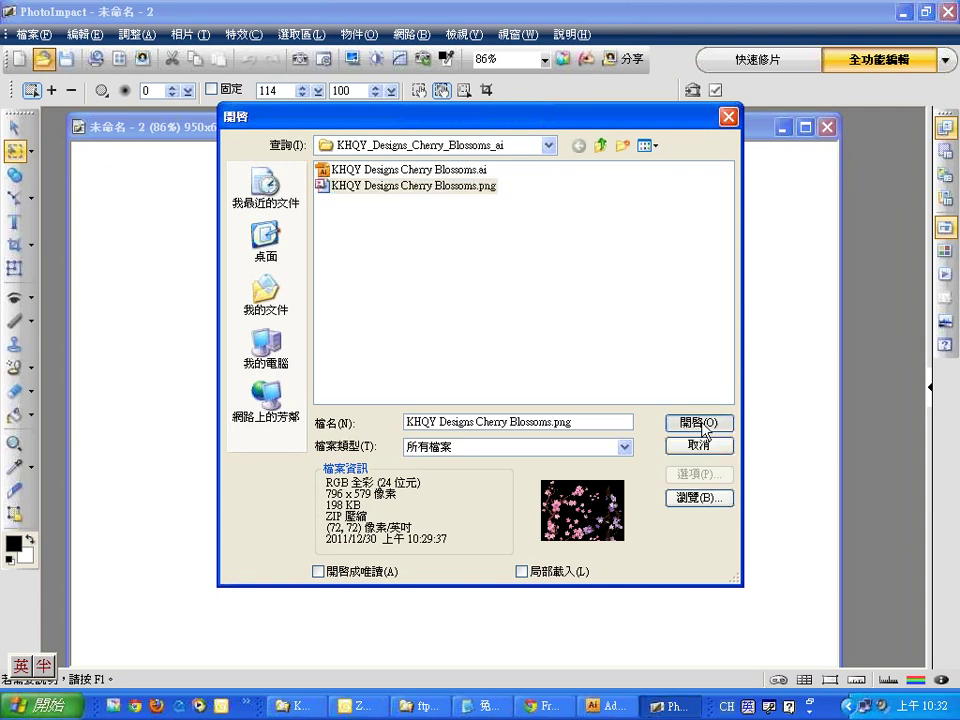
click(703, 425)
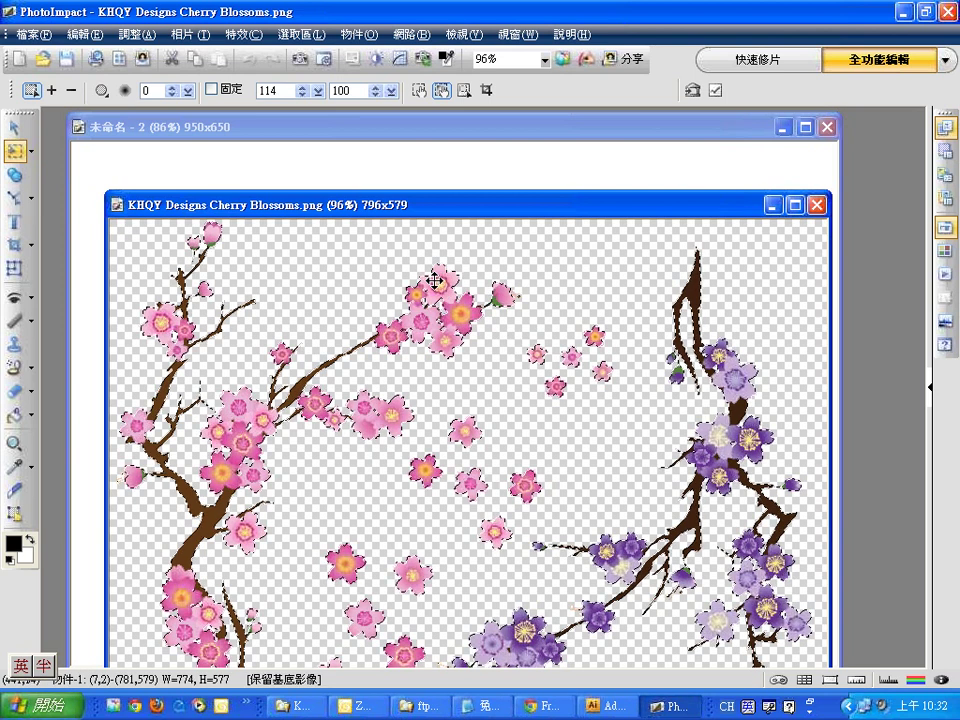
Place the transparent cherry blossom artwork into the blank 950 x 650 image and display that image at 100%
drag(463, 177, 441, 432)
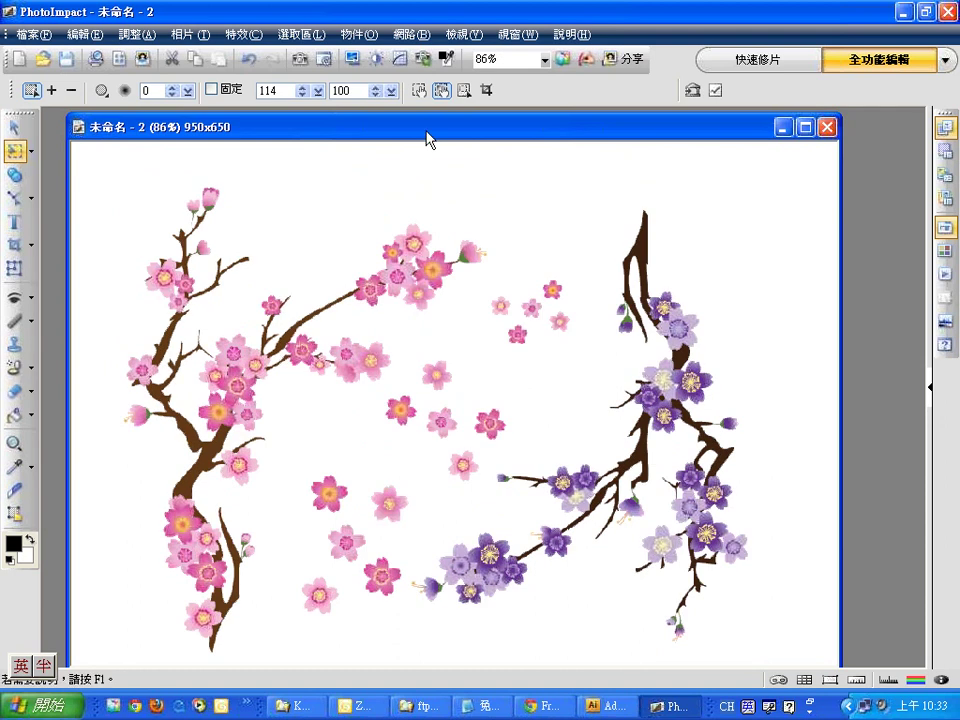
click(545, 60)
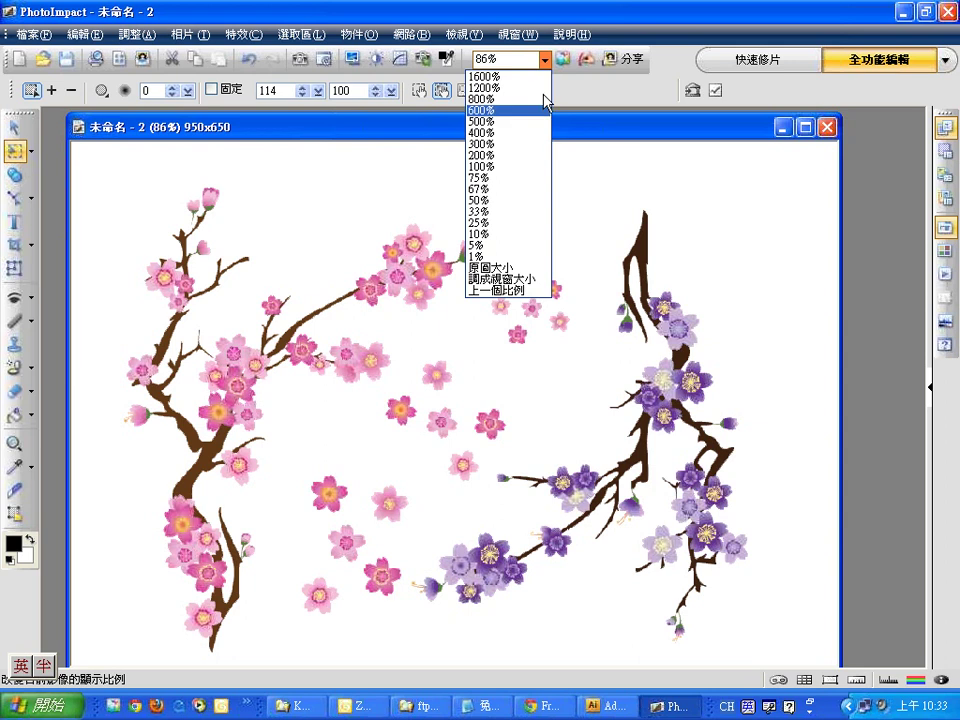
click(537, 166)
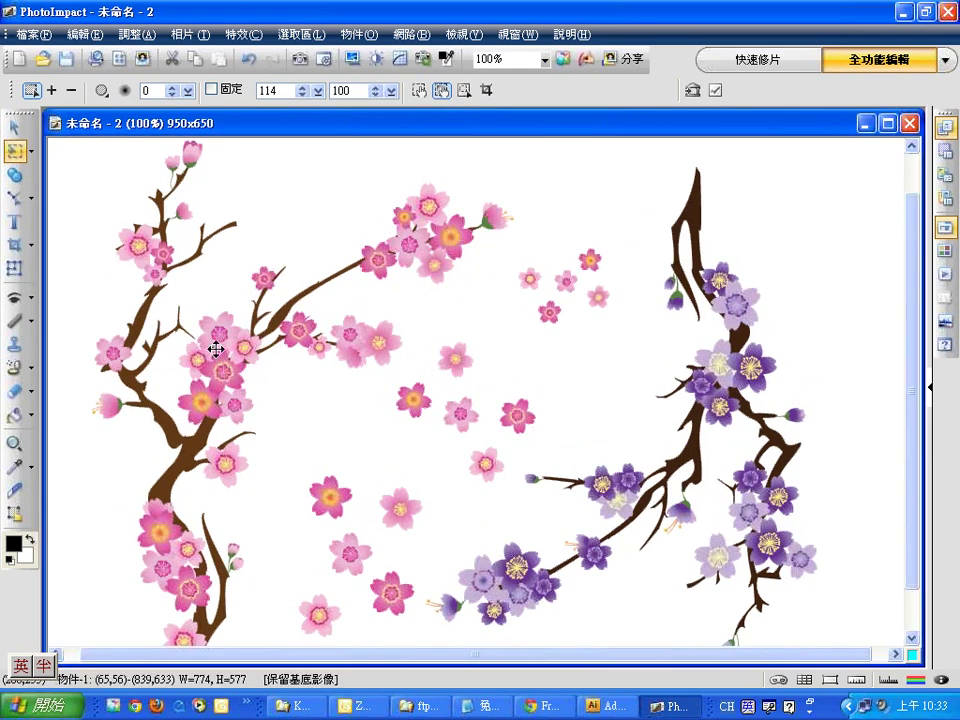
Move the cherry blossom artwork left to X 26, Y 55, and maximize the image window with the layer manager shown
drag(232, 371, 186, 360)
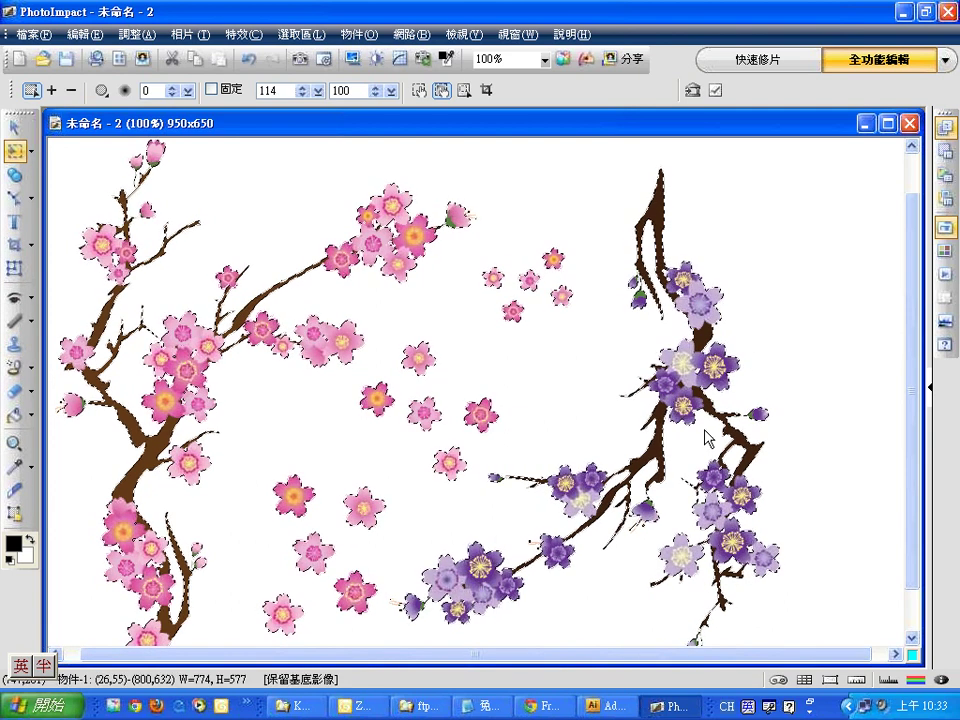
click(36, 392)
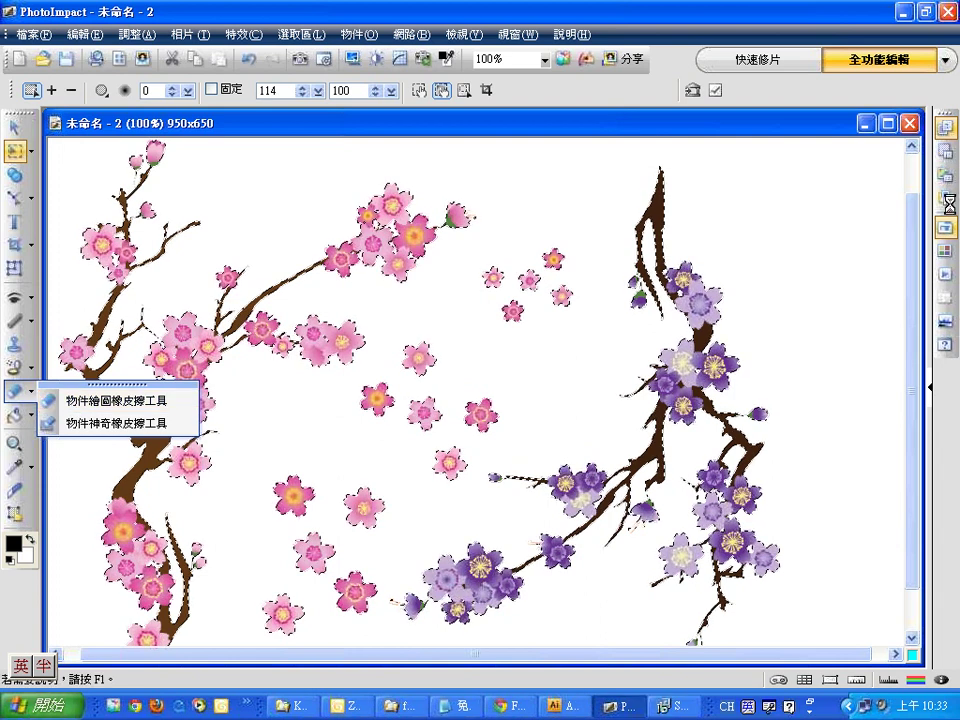
click(887, 123)
click(929, 397)
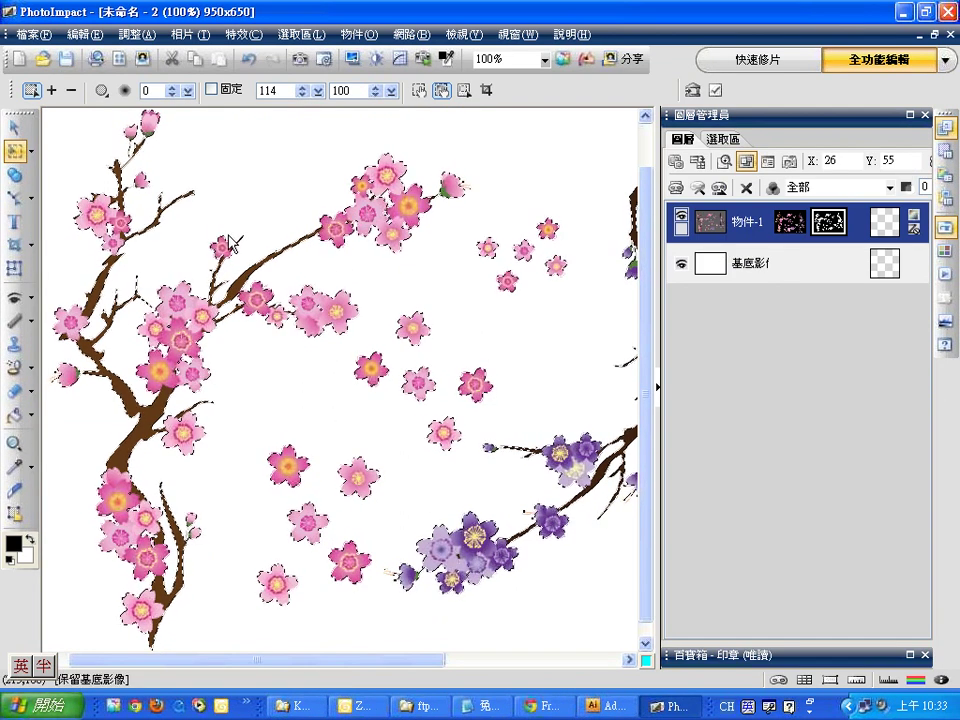
Draw a 177 x 177 pixel circular selection around the upper pink blossom cluster, and paste a copy of the enclosed artwork as a new object
key(c)
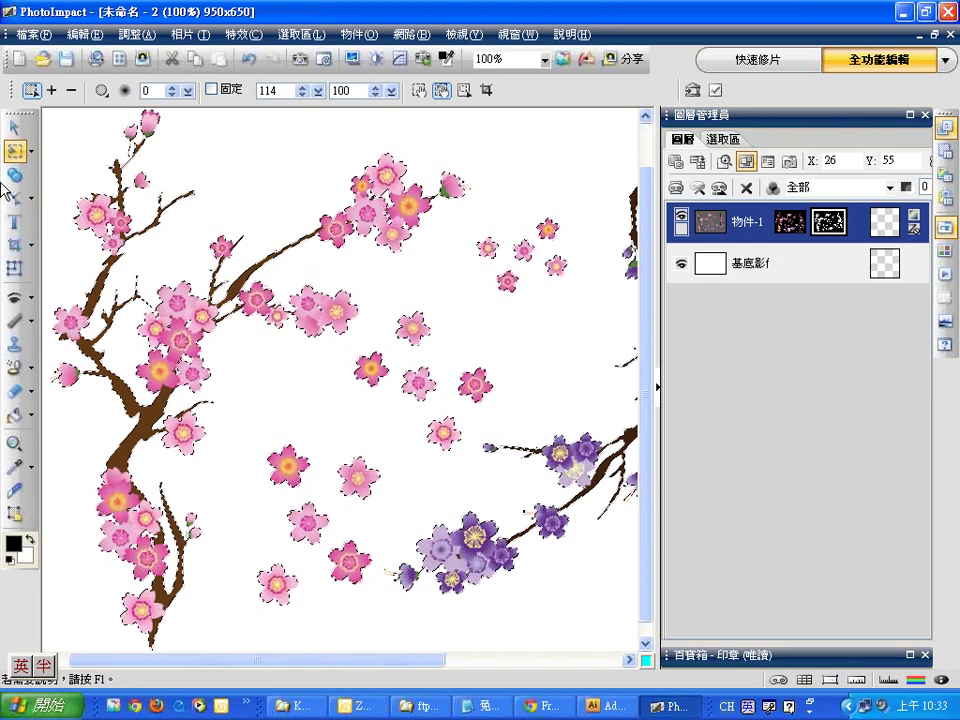
click(15, 150)
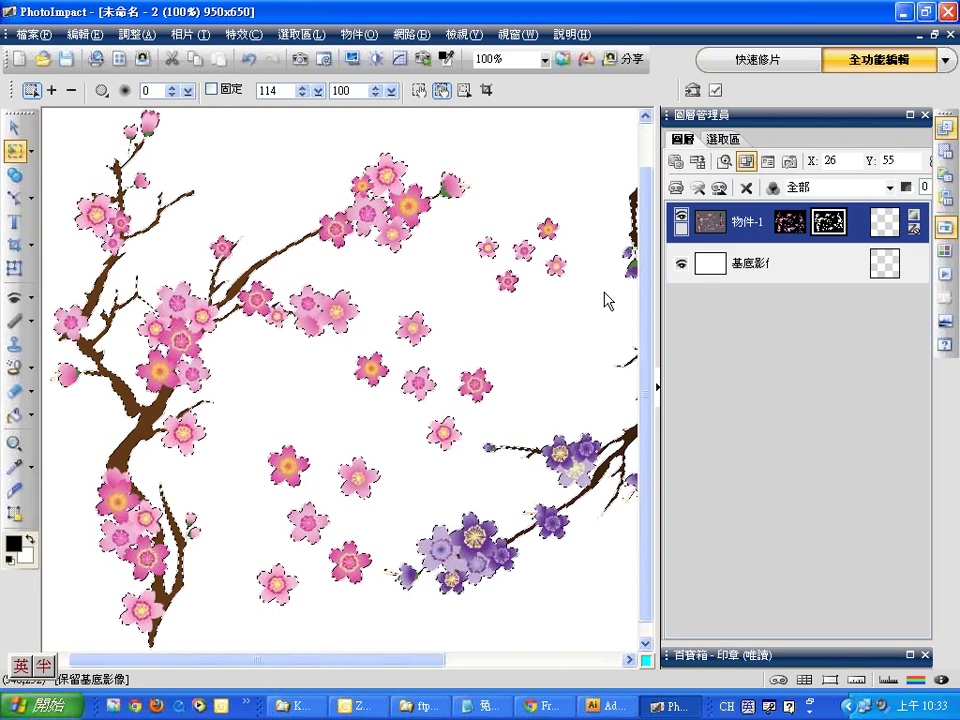
click(740, 272)
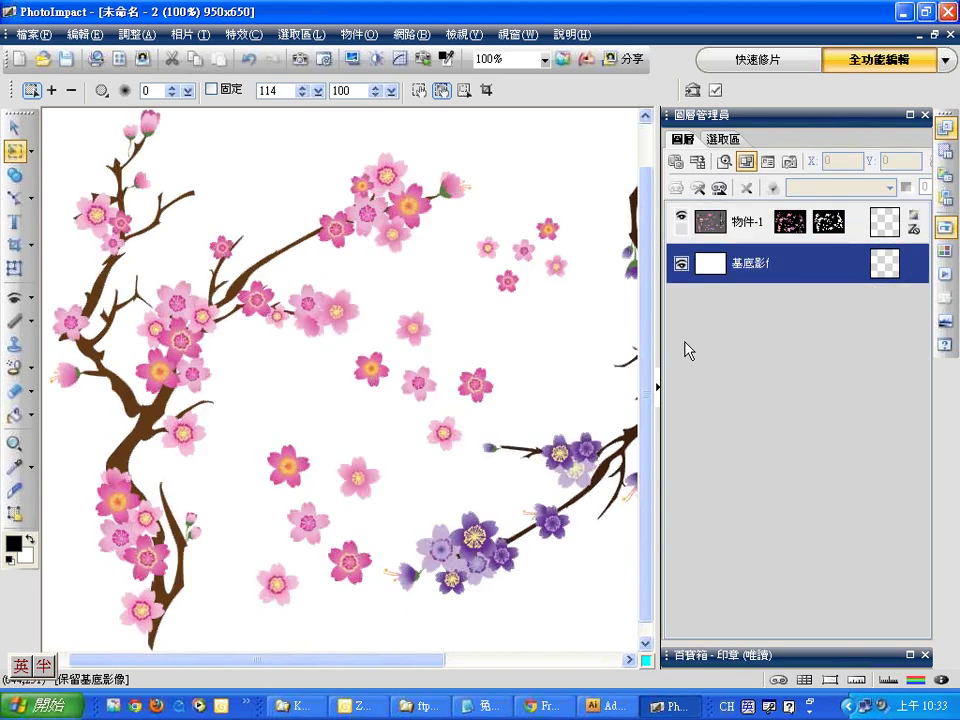
click(485, 241)
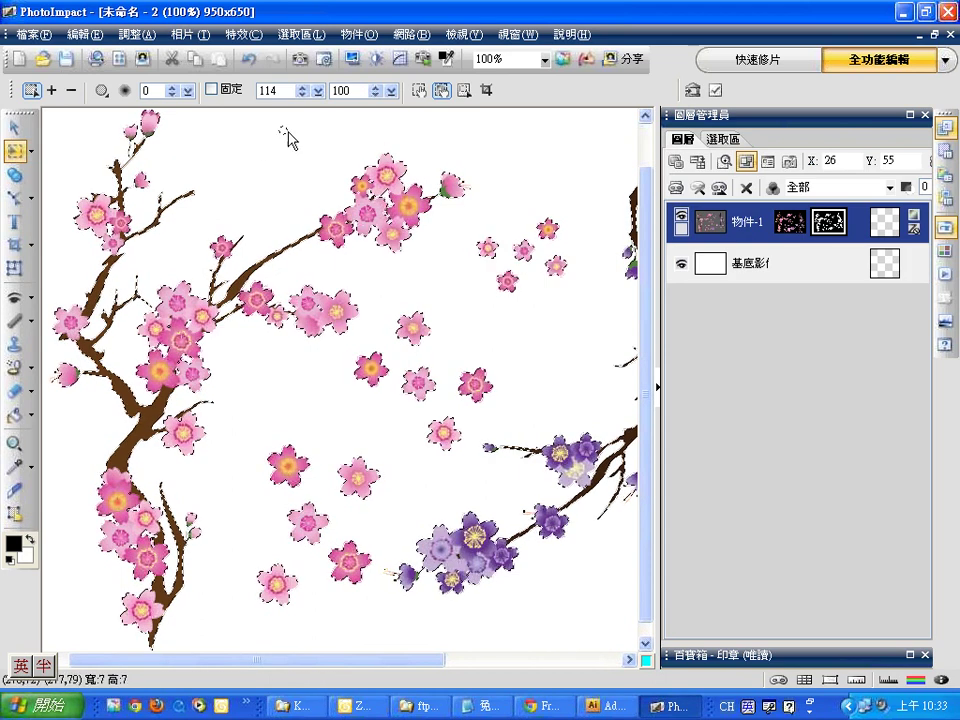
drag(281, 130, 573, 298)
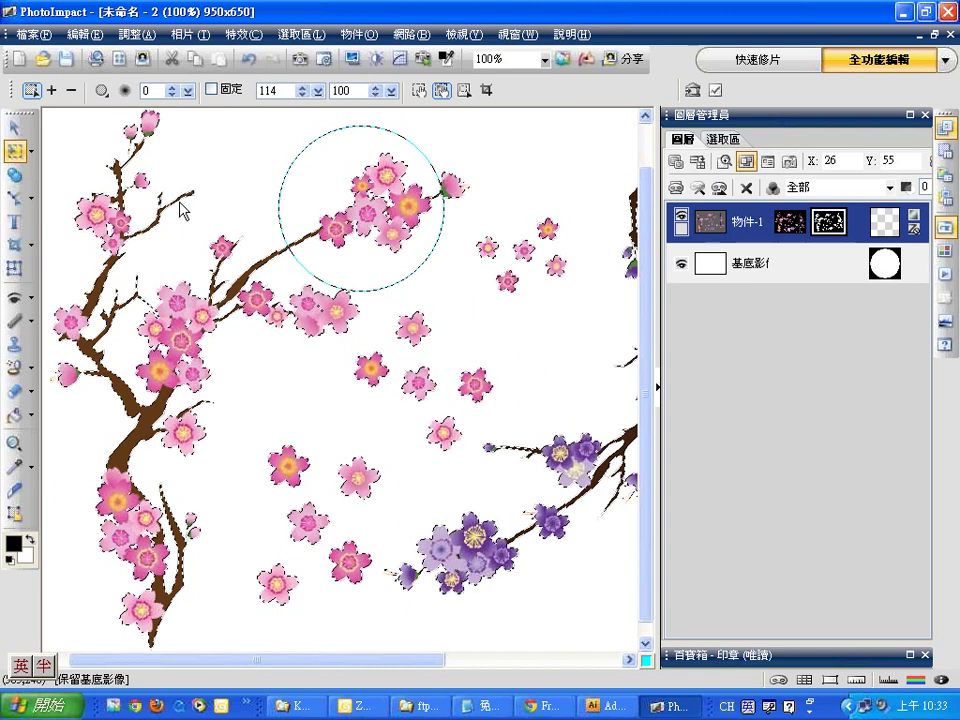
click(197, 62)
click(219, 62)
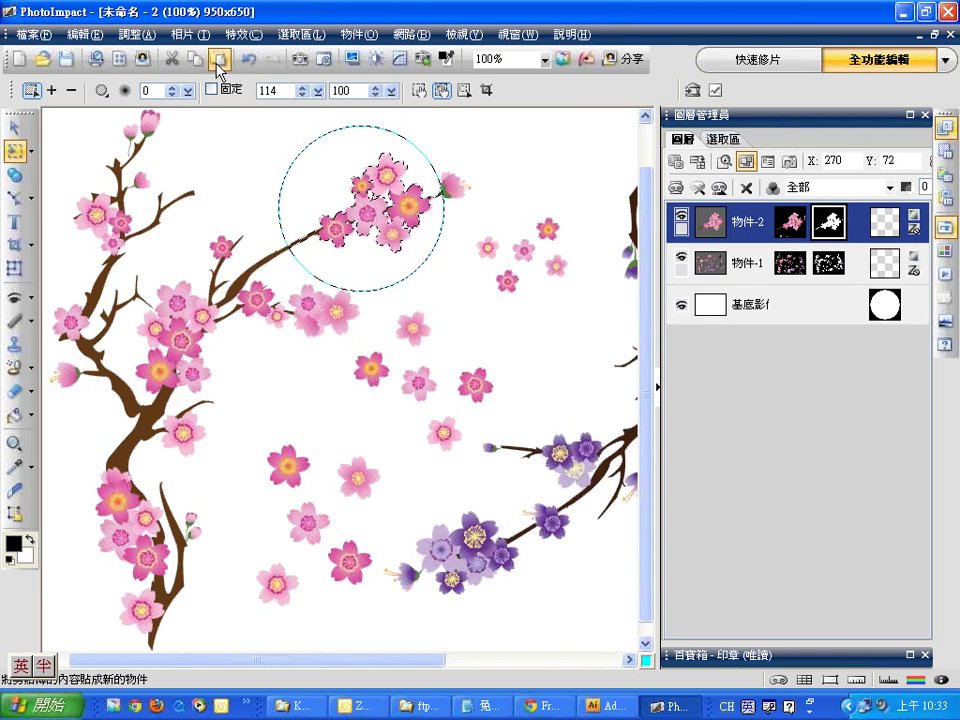
Compare the pasted blossom cluster with the full artwork by selecting each object in turn, and undo the paste
click(10, 131)
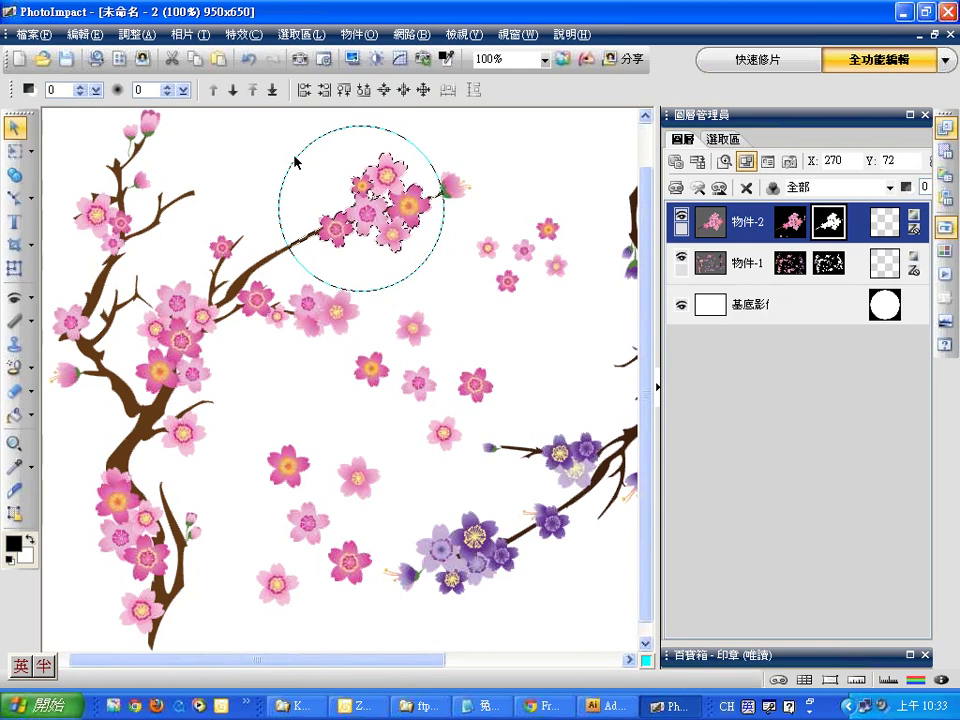
click(722, 266)
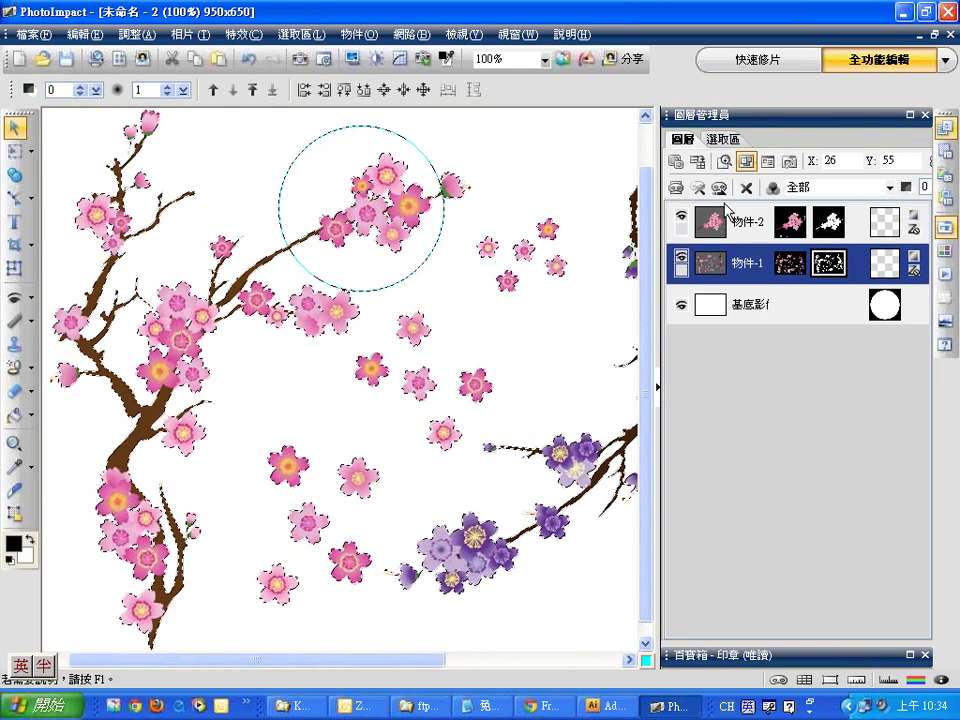
click(718, 224)
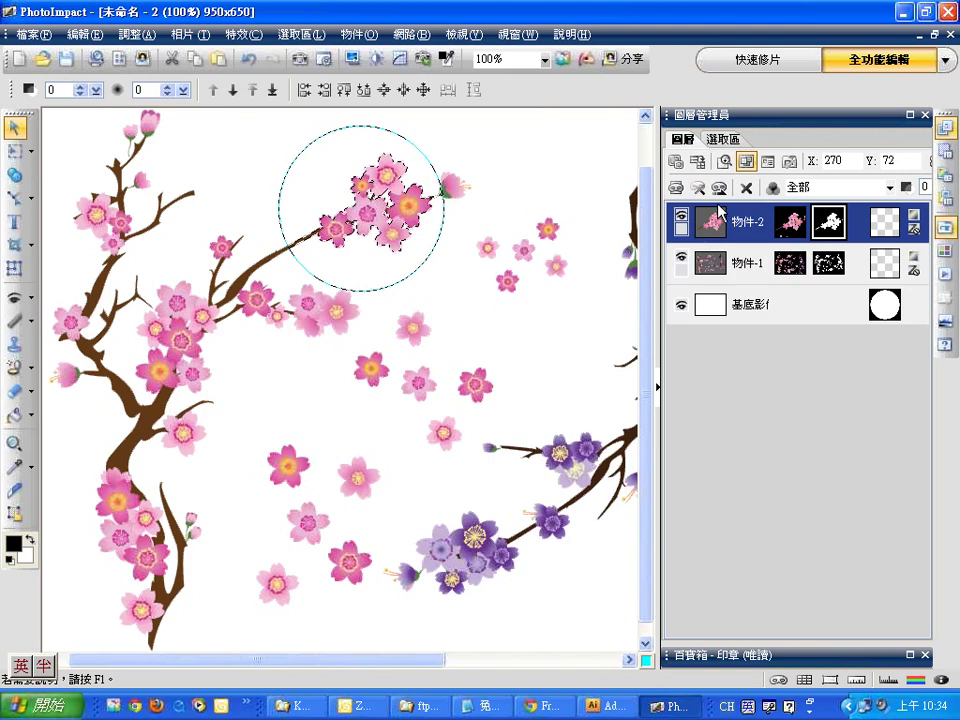
click(247, 60)
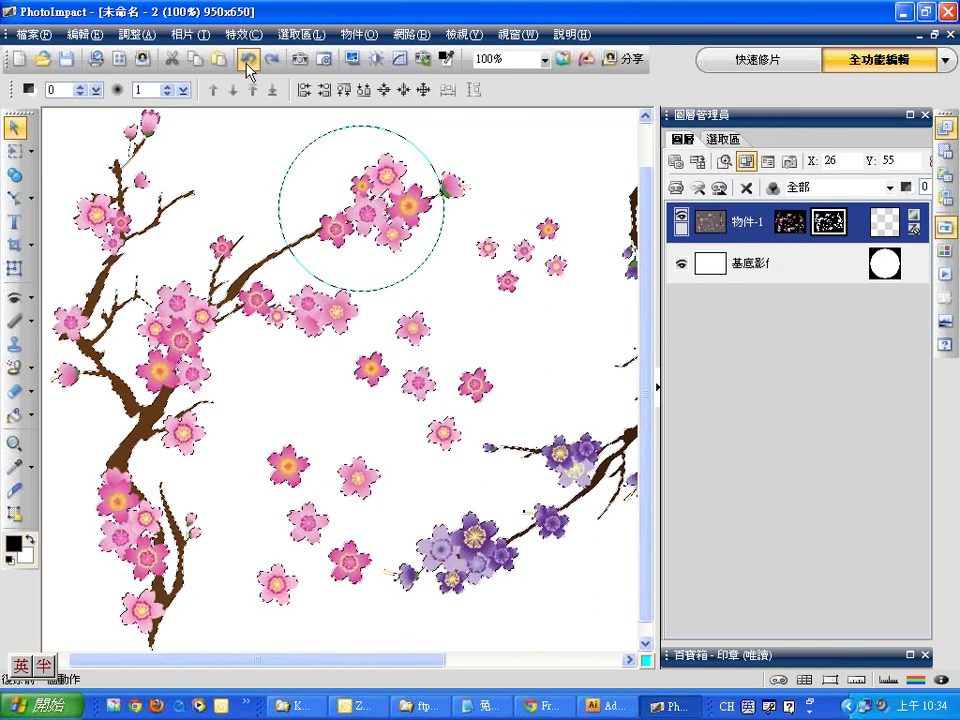
Copy the circled blossoms into a new object again, and undo both the paste and the circular selection
click(14, 151)
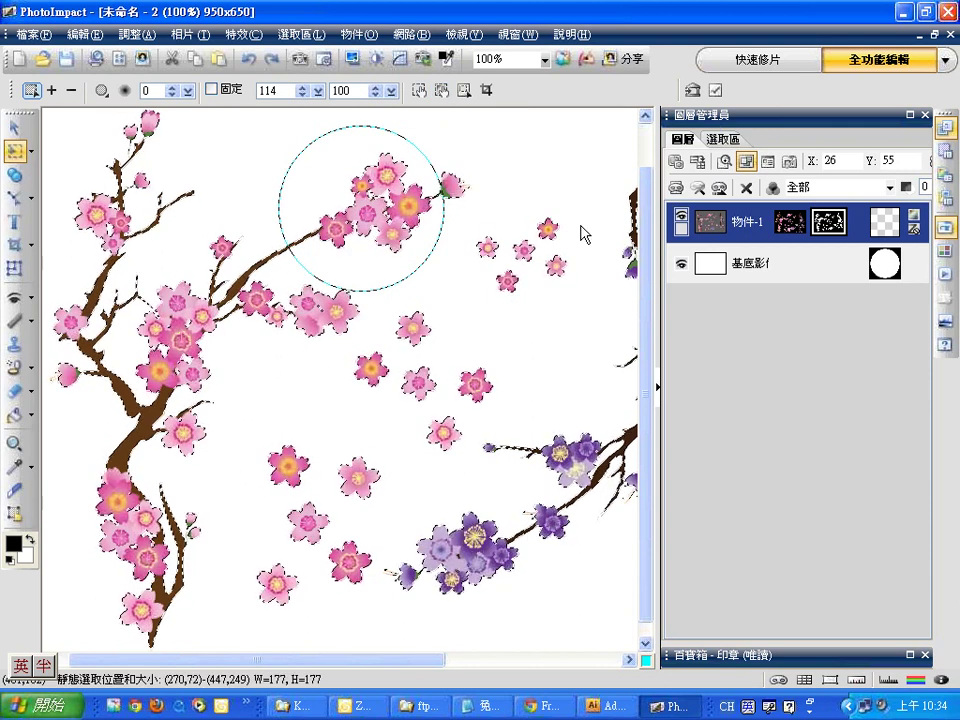
click(200, 64)
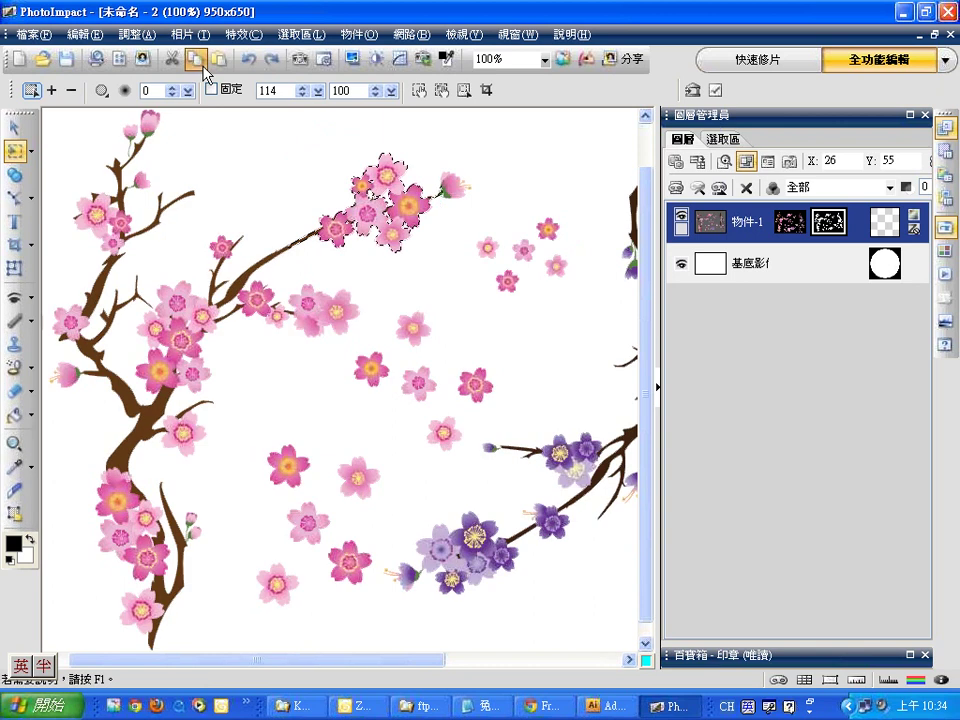
click(218, 60)
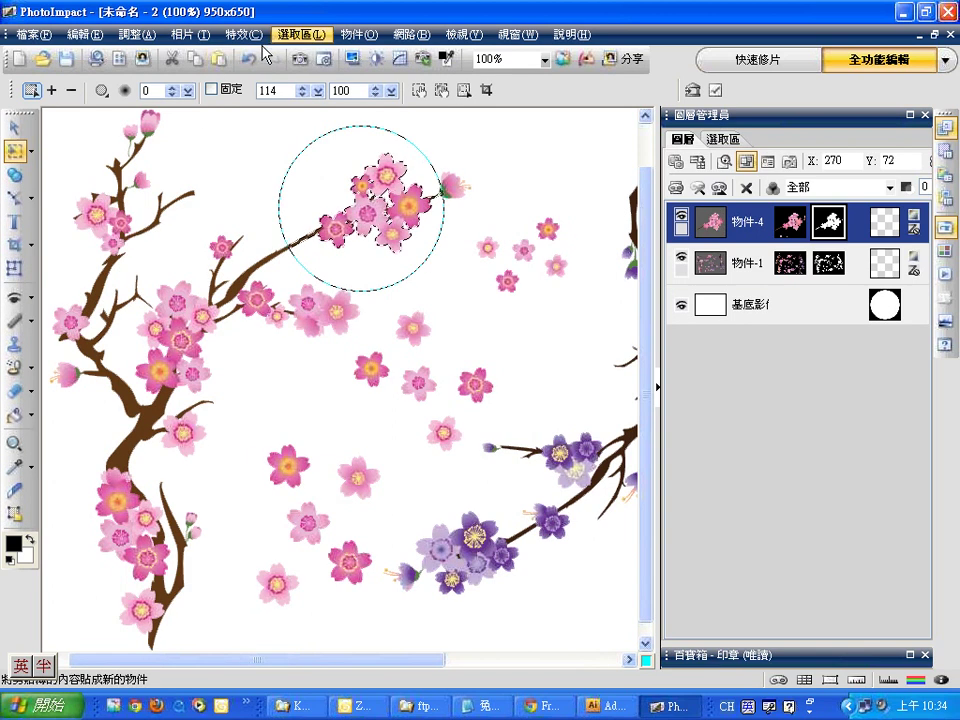
click(250, 61)
click(250, 61)
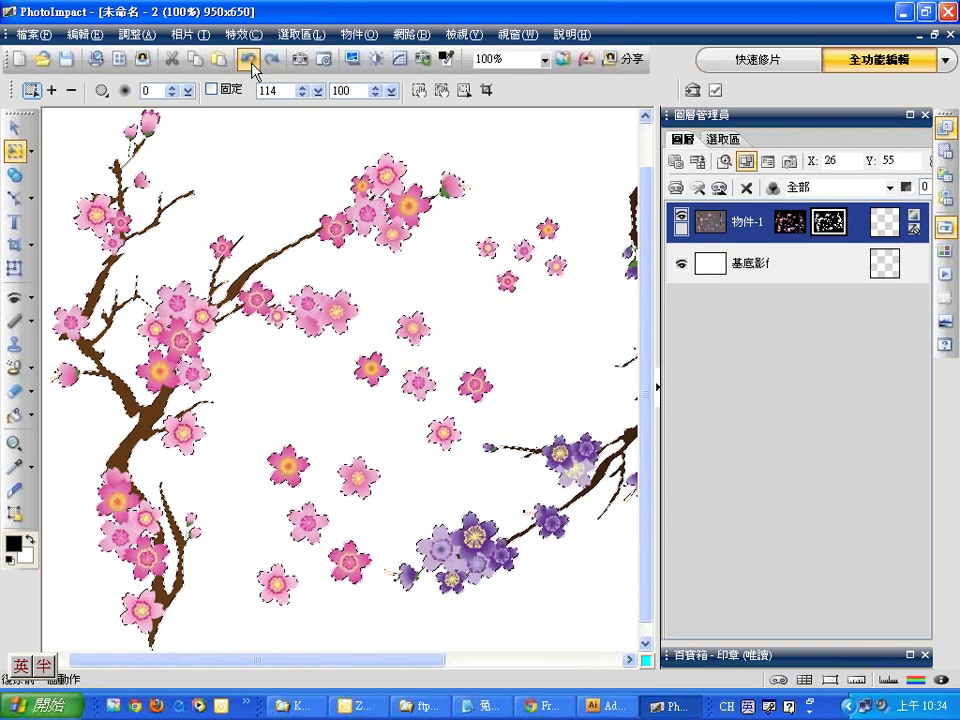
Draw a circular selection around the upper blossom cluster with the base image active, try pasting that area as an object, and undo the paste
click(728, 262)
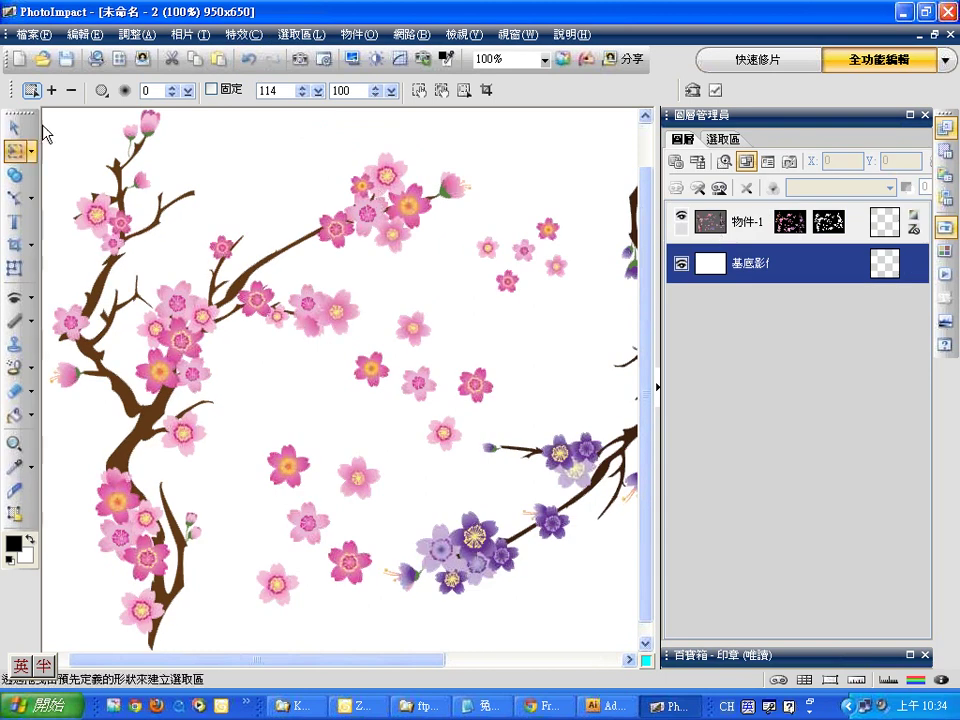
drag(310, 143, 462, 295)
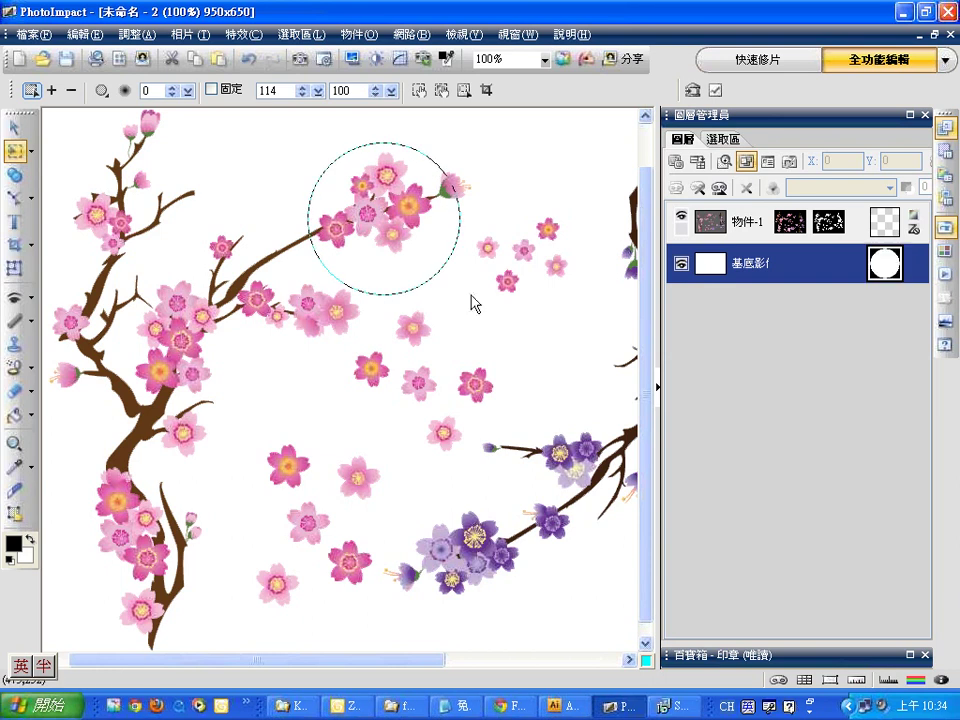
click(220, 64)
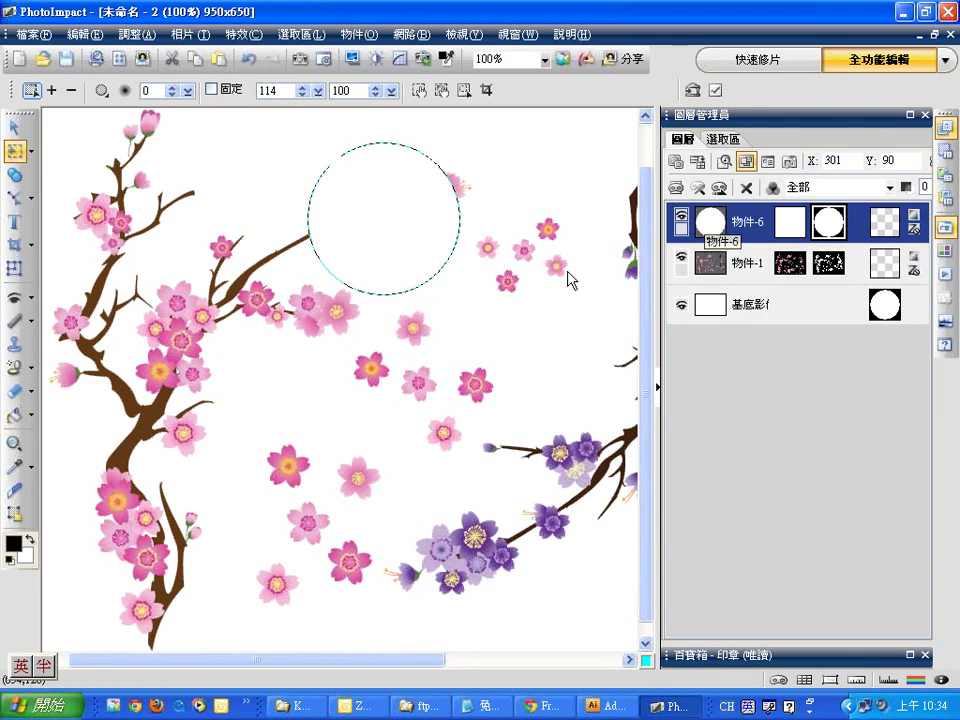
click(248, 58)
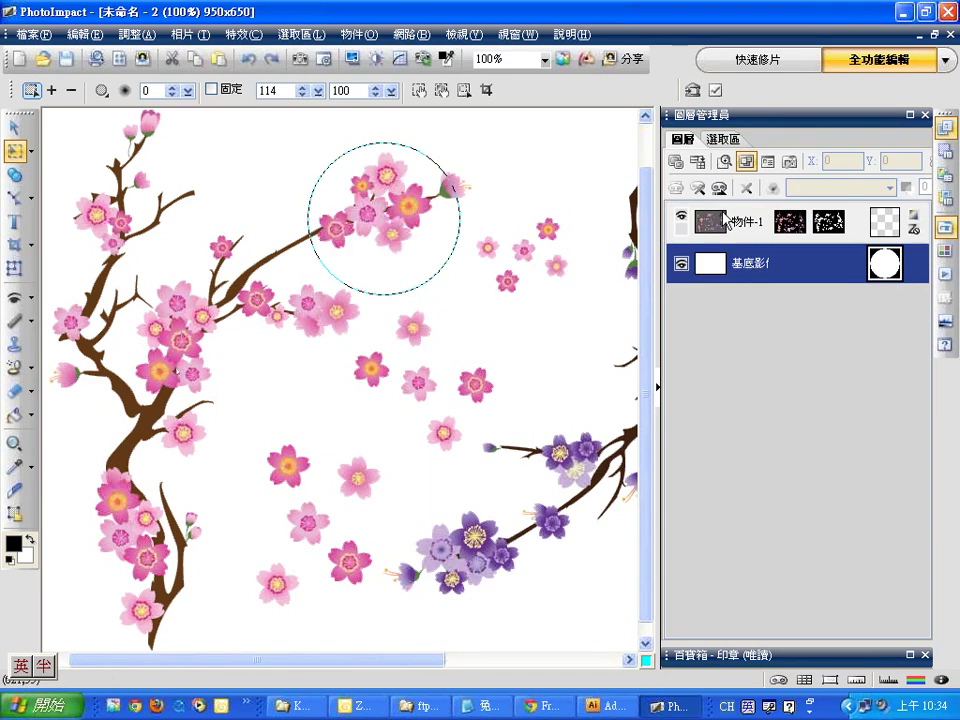
Copy the circled part of the blossom artwork 物件-1 into a new object, and hide 物件-1
click(740, 221)
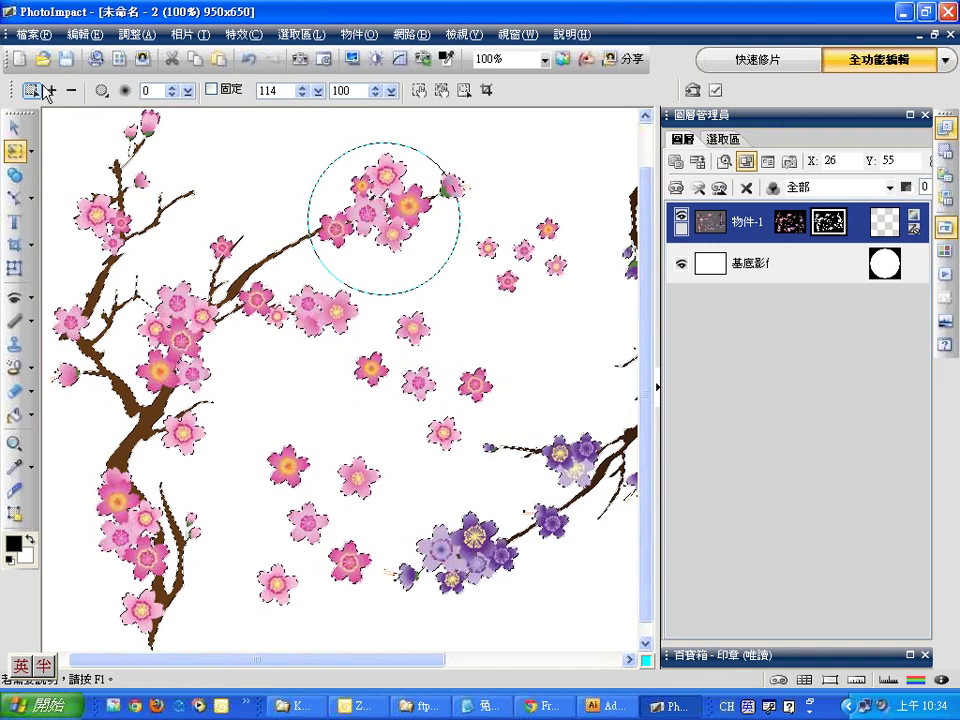
click(470, 90)
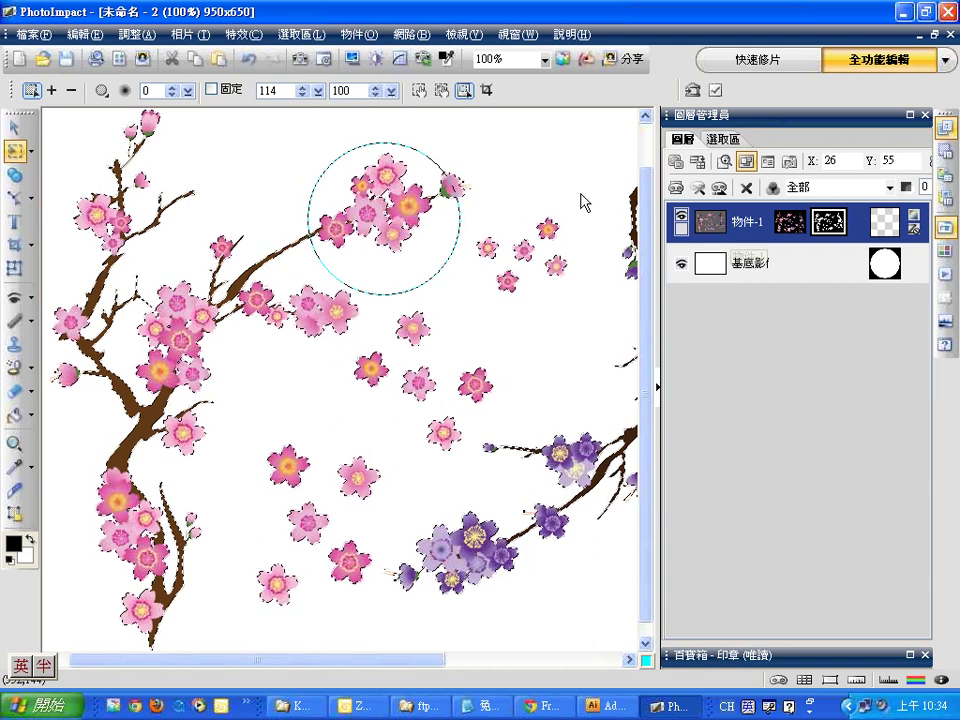
click(219, 58)
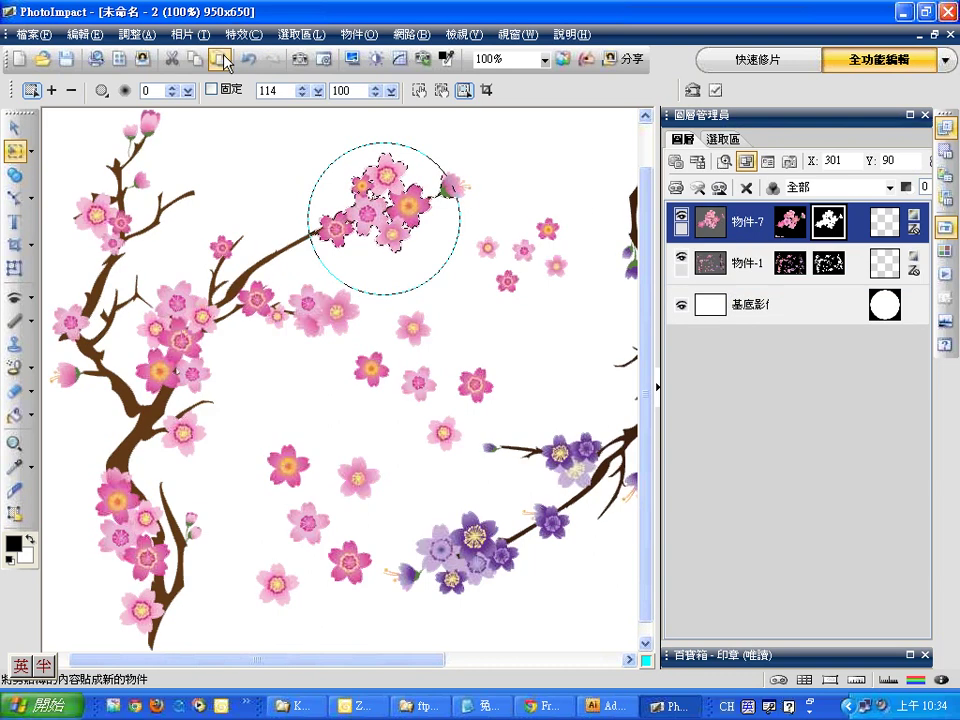
click(681, 256)
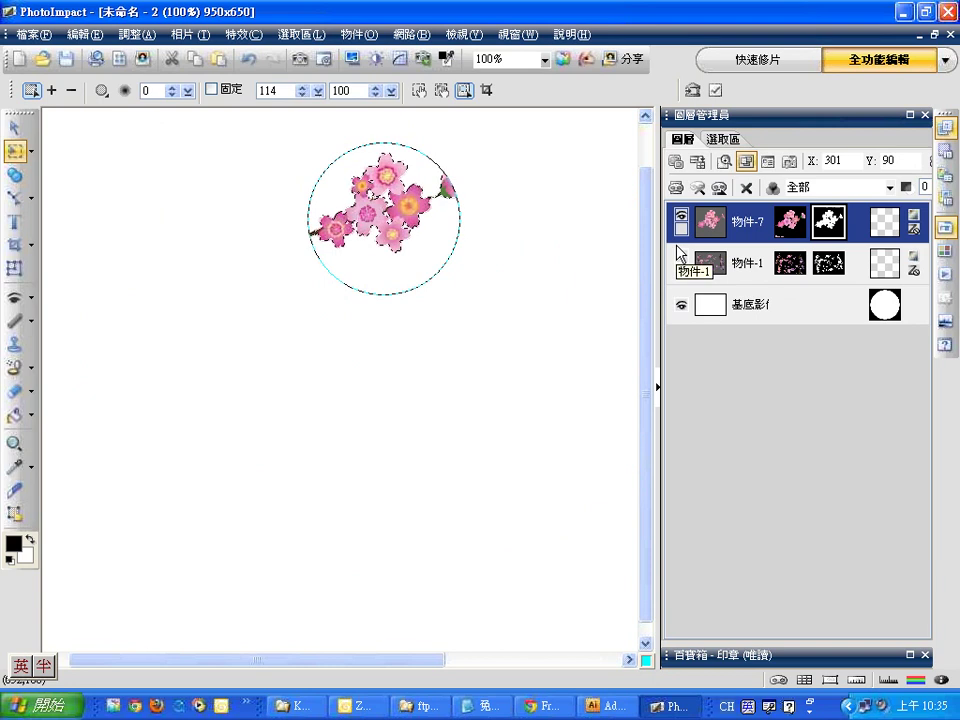